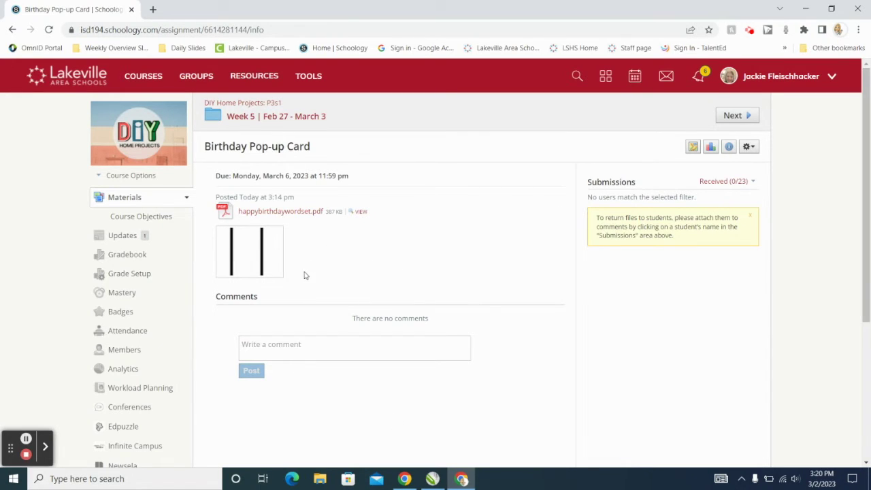
Step: Download happybirthdaywordset.pdf and the candle image attached to the Birthday Pop-up Card assignment
left_click(296, 215)
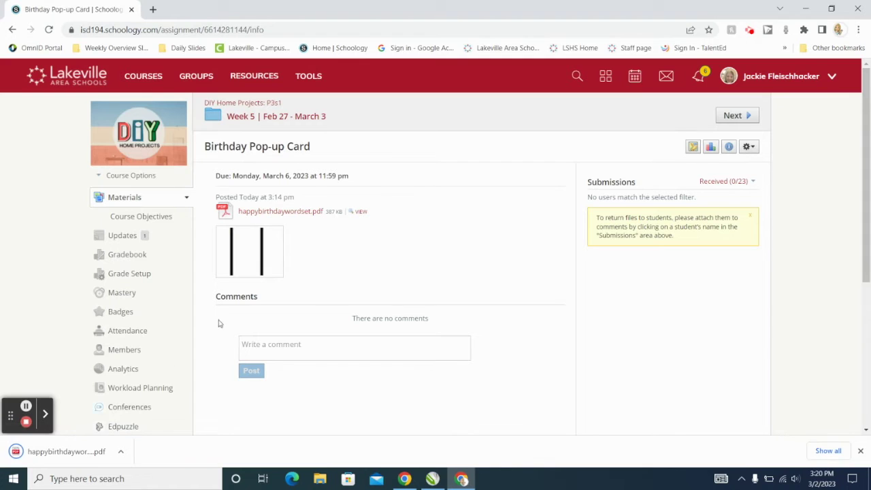
left_click(241, 249)
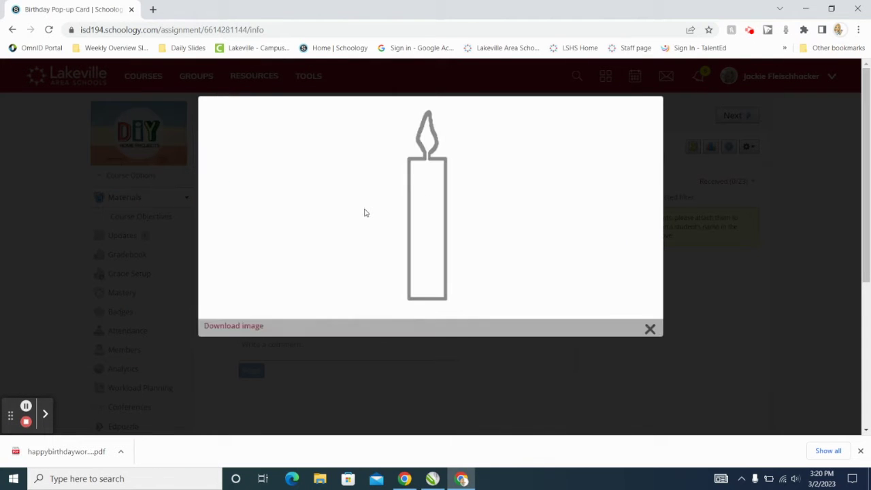
left_click(238, 326)
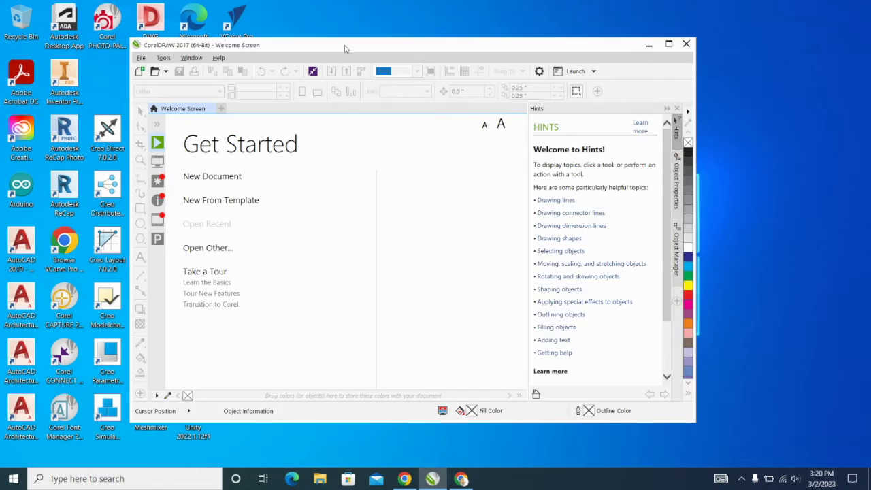
Step: Switch to CorelDRAW and start a new document 8.5 inches wide and 11 inches high
left_click_drag(347, 46, 312, 26)
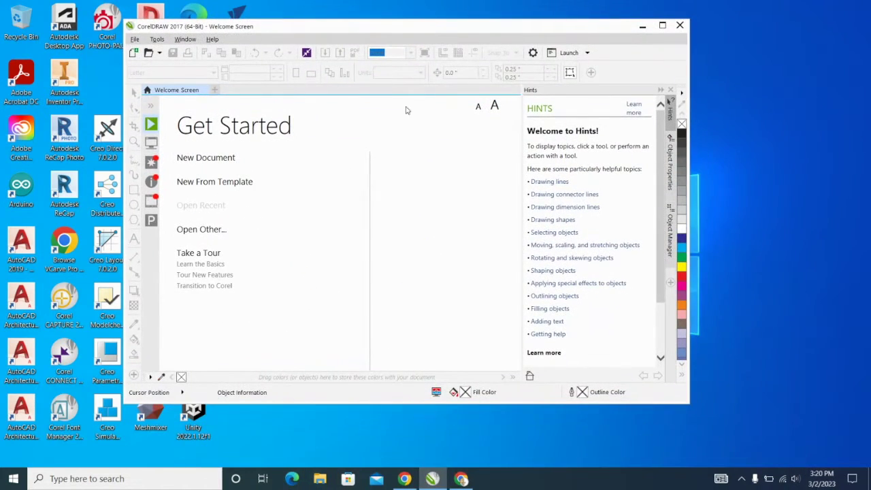
left_click(211, 163)
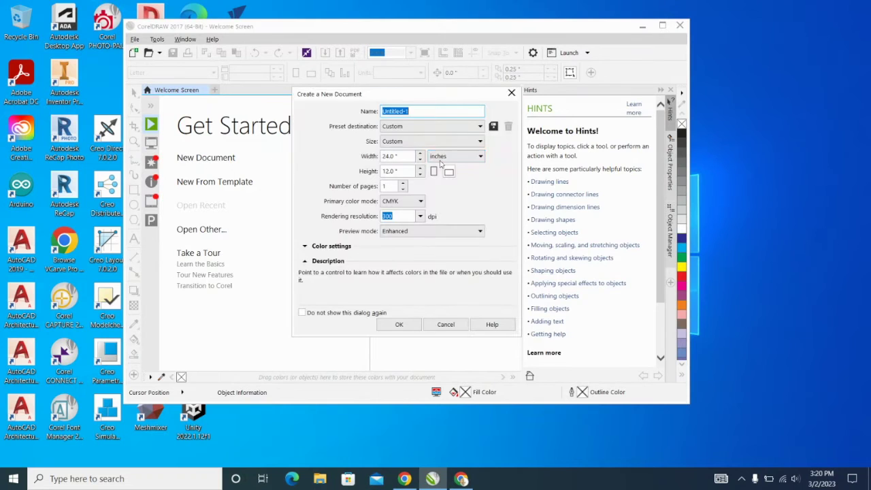
left_click(400, 155)
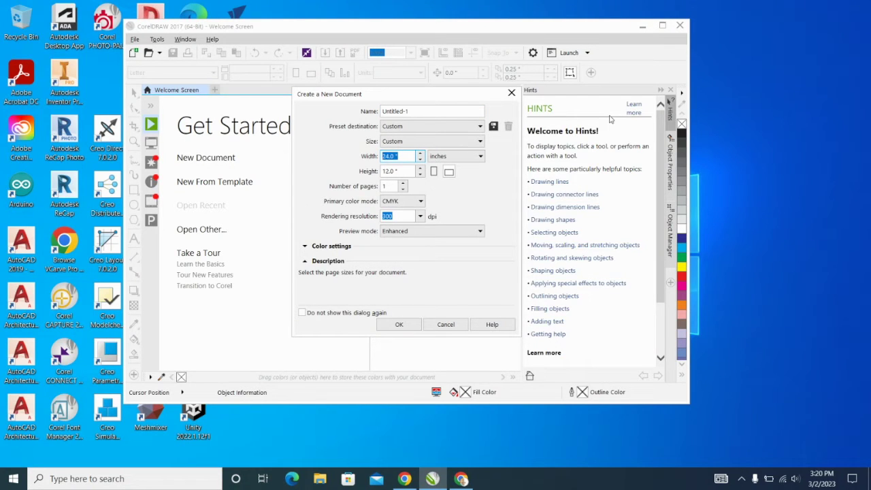
key("Up")
left_click(410, 157)
type("8.5")
key("Tab")
type("11")
key("Tab")
Step: Set the primary color mode to RGB, name the document Birthday Popup Card, and create it in a maximized window
left_click(391, 202)
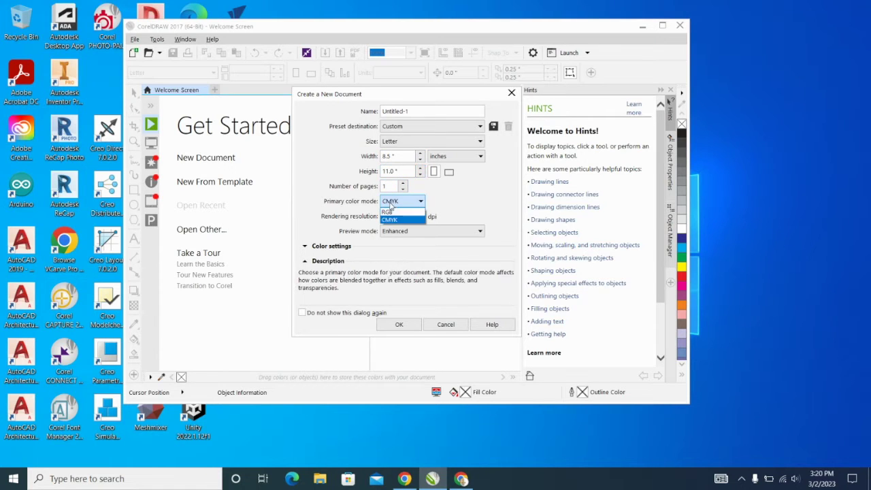
left_click(391, 212)
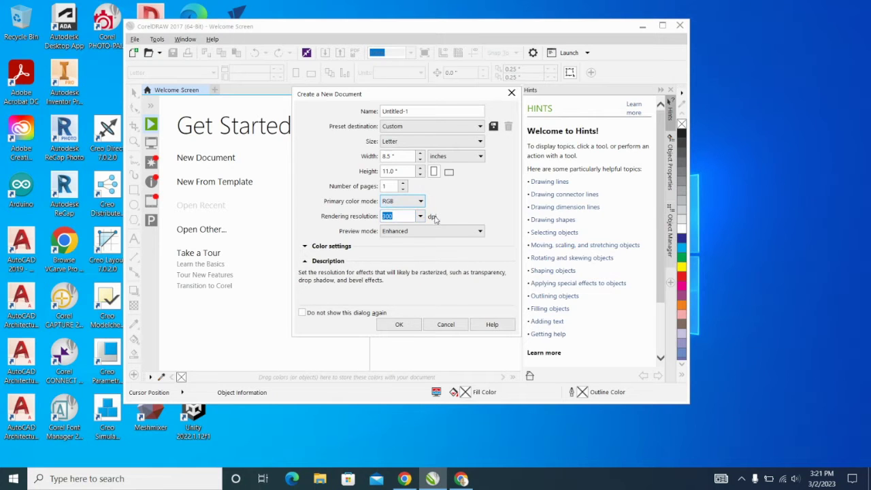
left_click(398, 110)
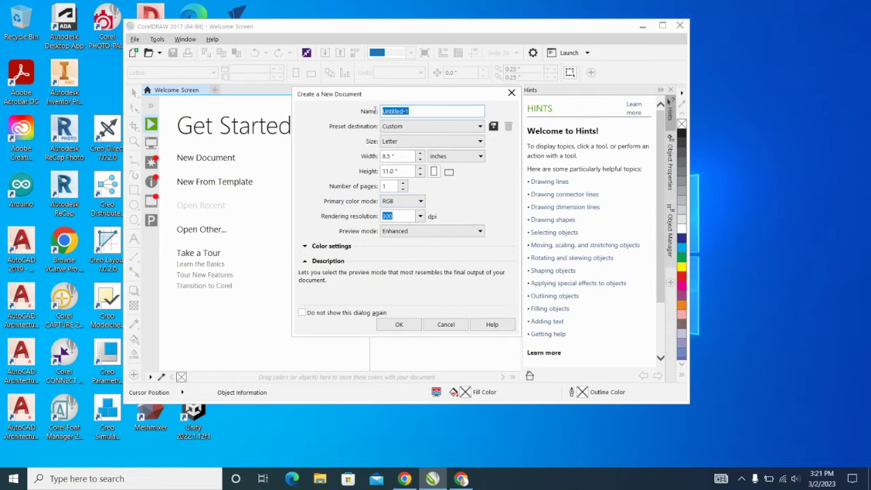
type("Birthday Popup Card")
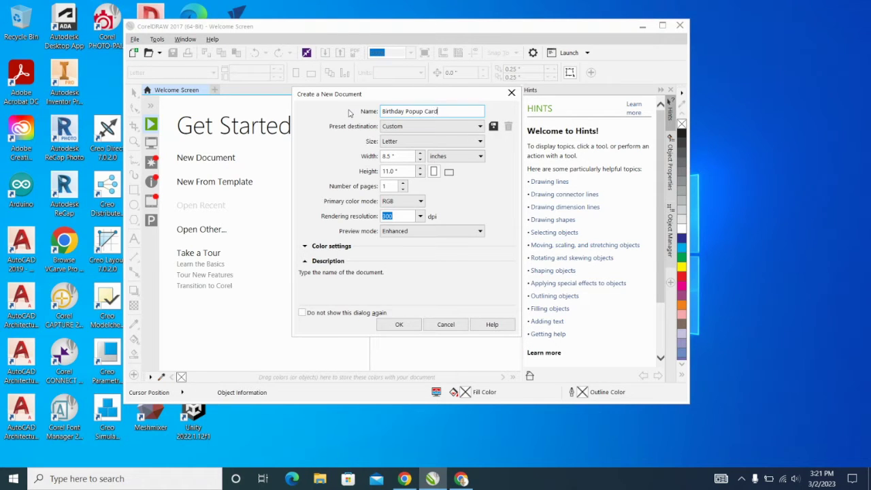
left_click(384, 324)
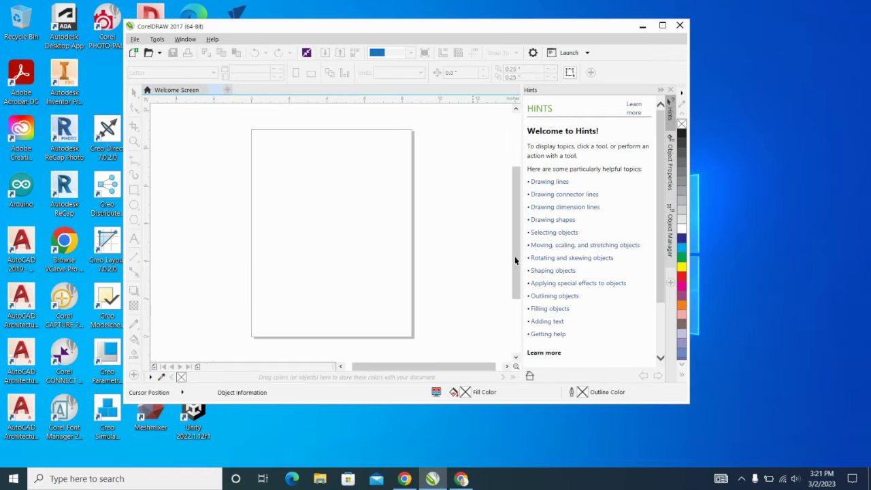
double_click(468, 32)
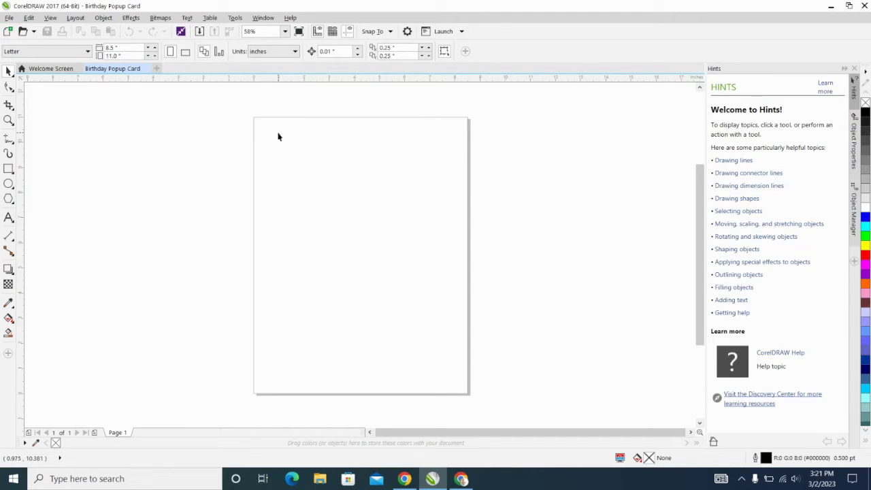
Step: Draw a rectangle inside the page borders and size it to 8 inches wide by 10.5 inches high
left_click(8, 169)
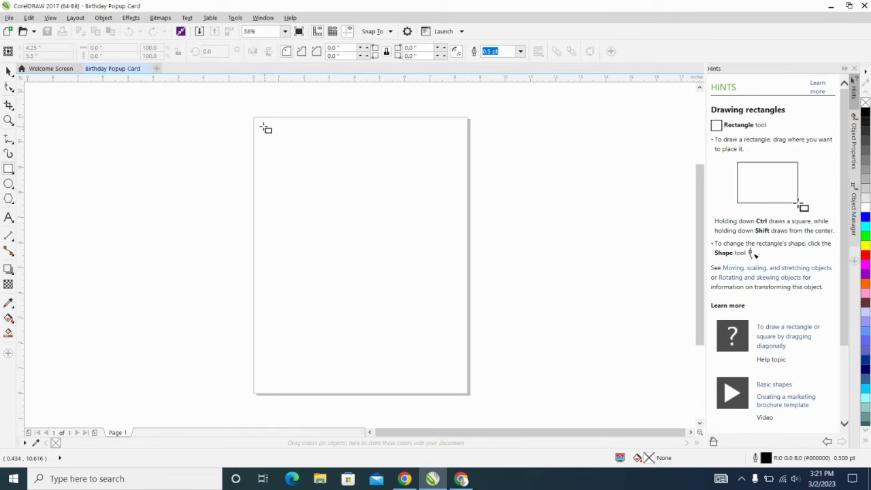
left_click_drag(278, 149, 463, 387)
left_click_drag(110, 48, 45, 45)
type("8")
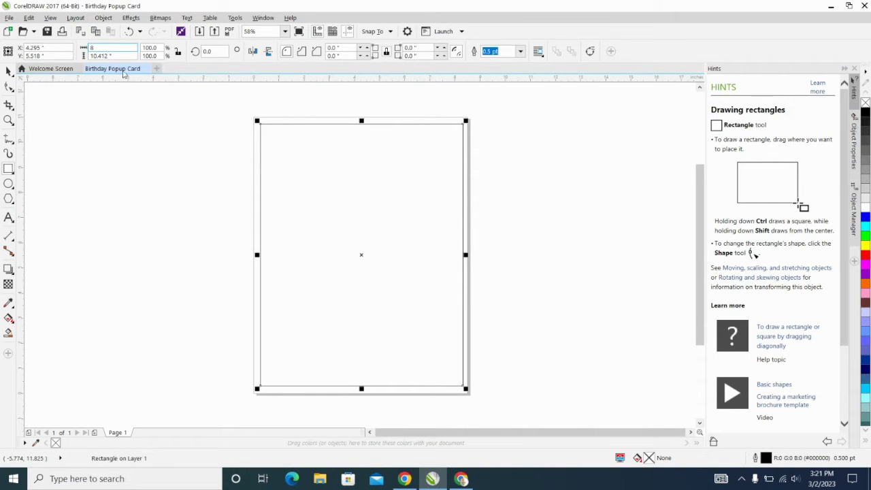
left_click_drag(120, 56, 38, 58)
type("10.5")
key("Return")
Step: Give the card rectangle a red Hairline outline and deselect it
left_click(521, 51)
left_click(493, 72)
right_click(865, 255)
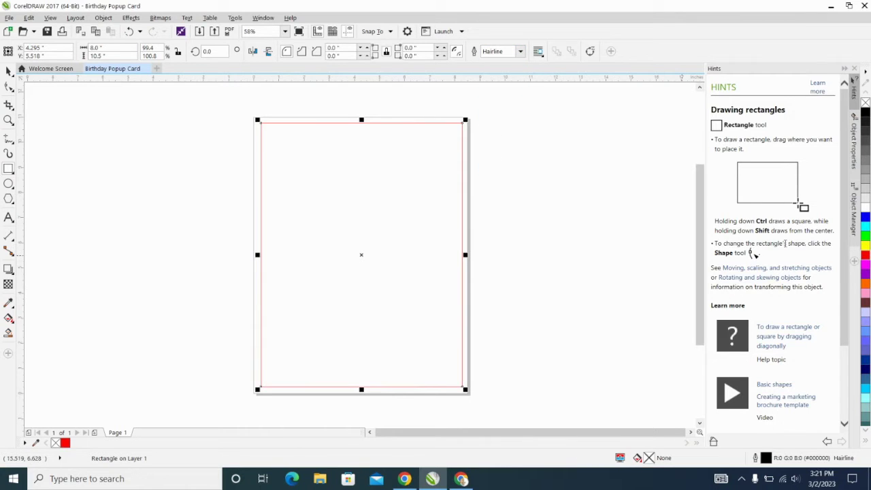
left_click(9, 71)
left_click(357, 191)
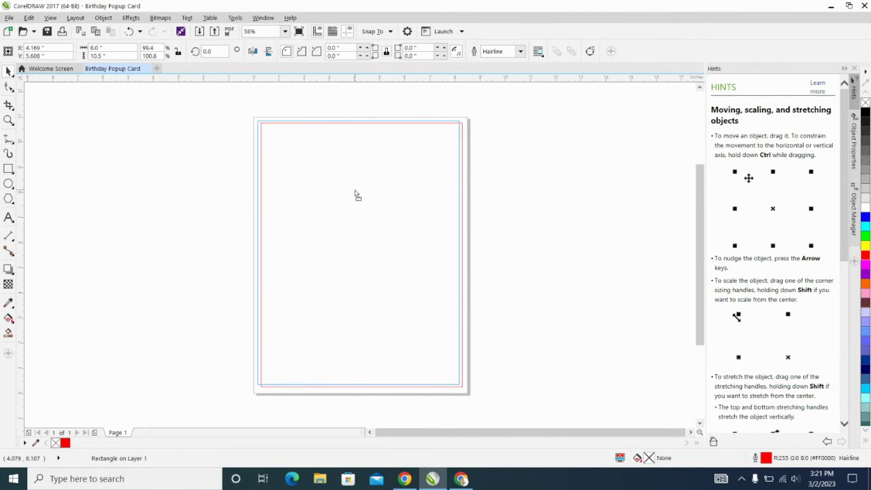
left_click_drag(358, 190, 359, 191)
left_click(557, 239)
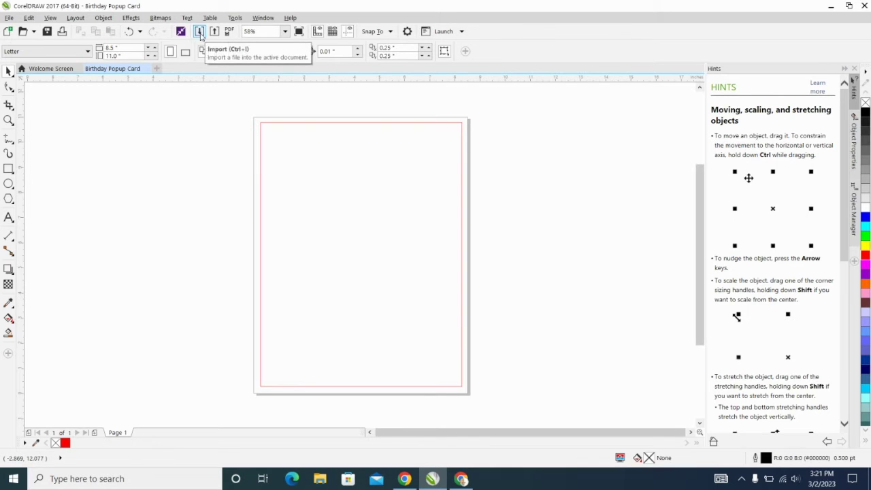
left_click(9, 17)
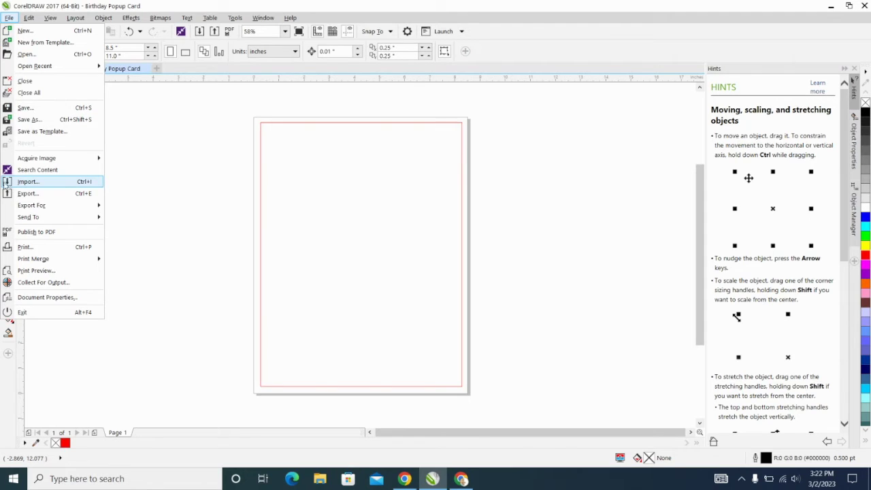
left_click(209, 18)
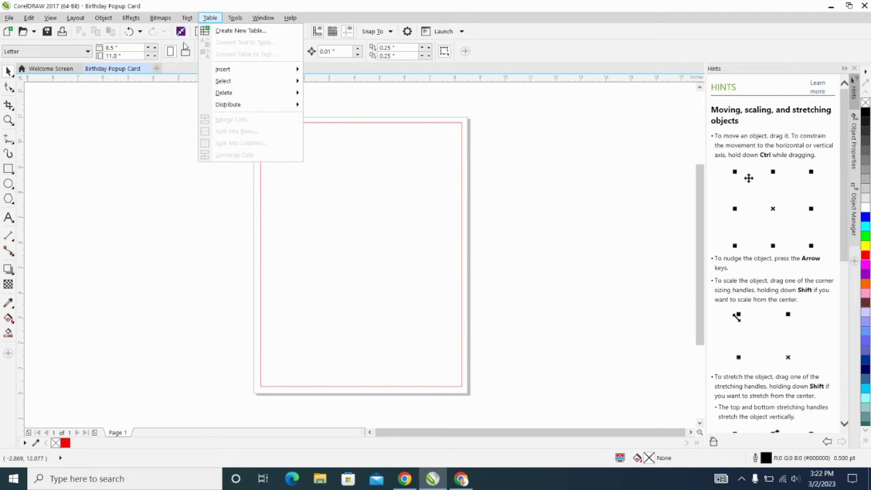
left_click(182, 92)
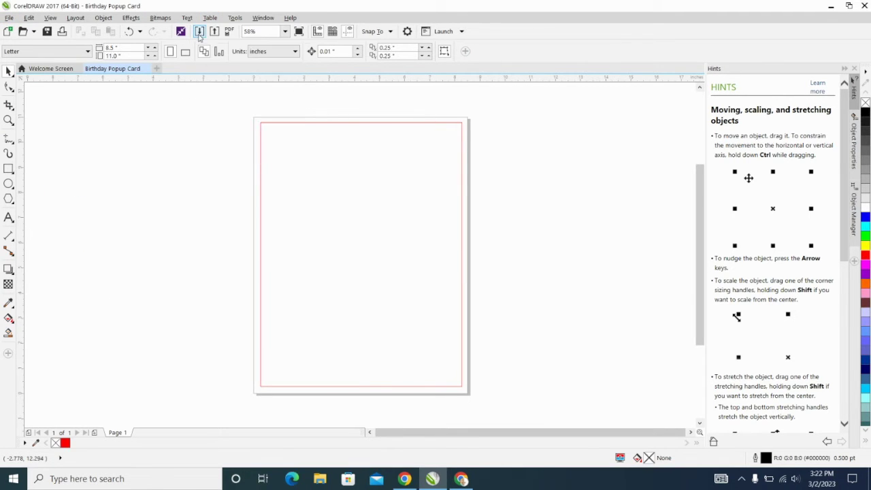
Step: Import all pages of happybirthdaywordset.pdf with text kept as text, placing the artwork beside the page
left_click(200, 31)
left_click(252, 147)
left_click(509, 320)
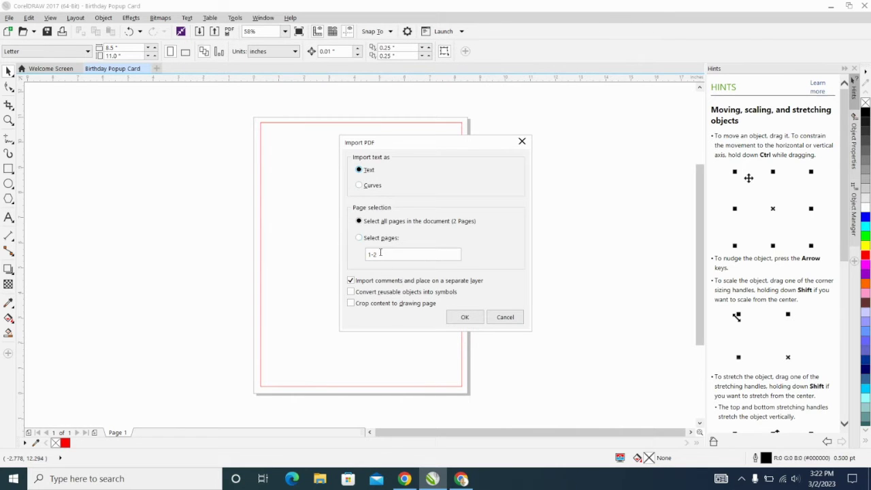
left_click(459, 317)
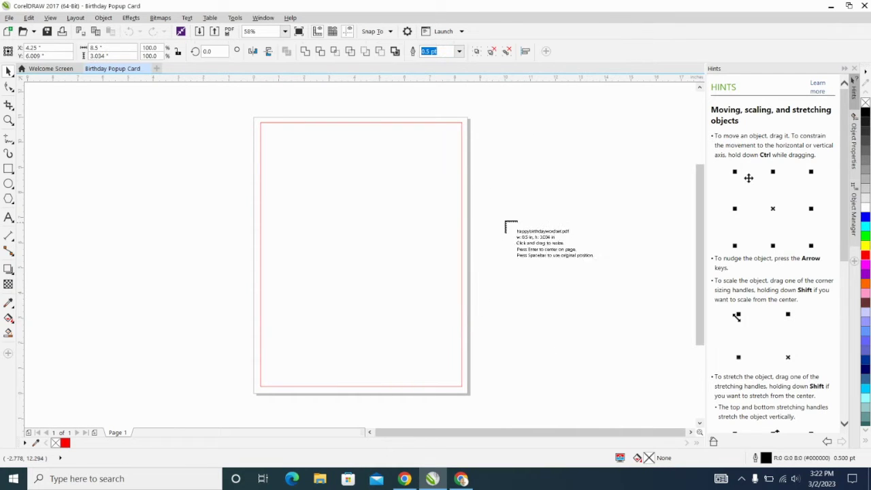
left_click(494, 151)
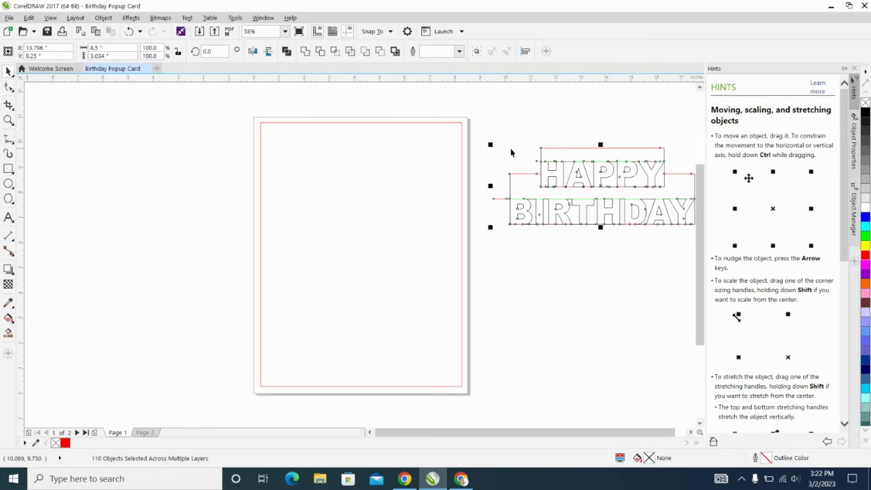
Step: Import the candle PNG and place it beside the page, below the HAPPY BIRTHDAY artwork
left_click(198, 34)
left_click(301, 140)
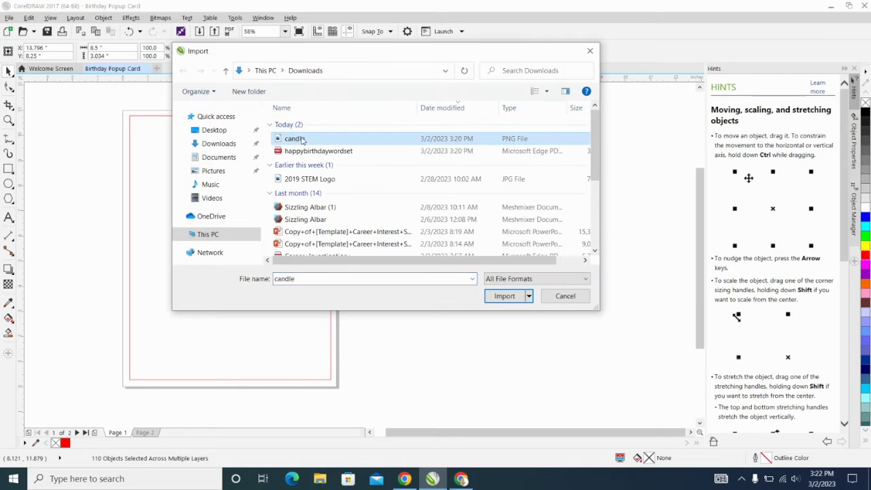
left_click(504, 298)
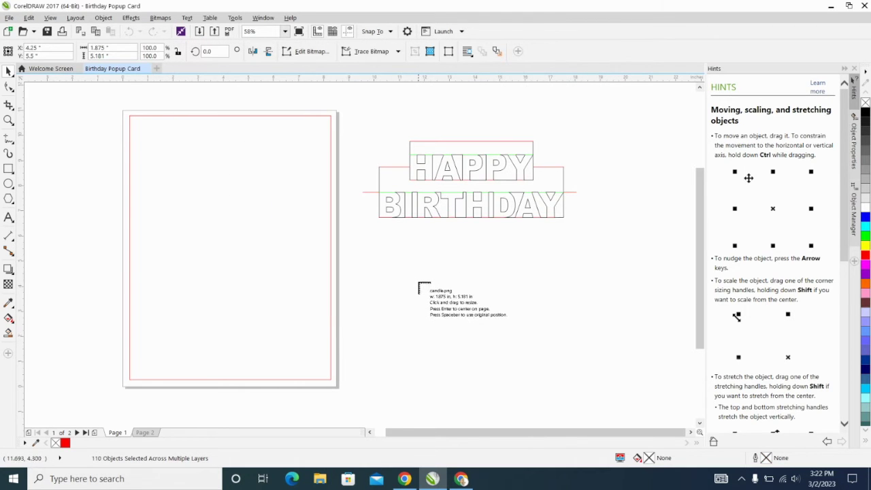
left_click(416, 284)
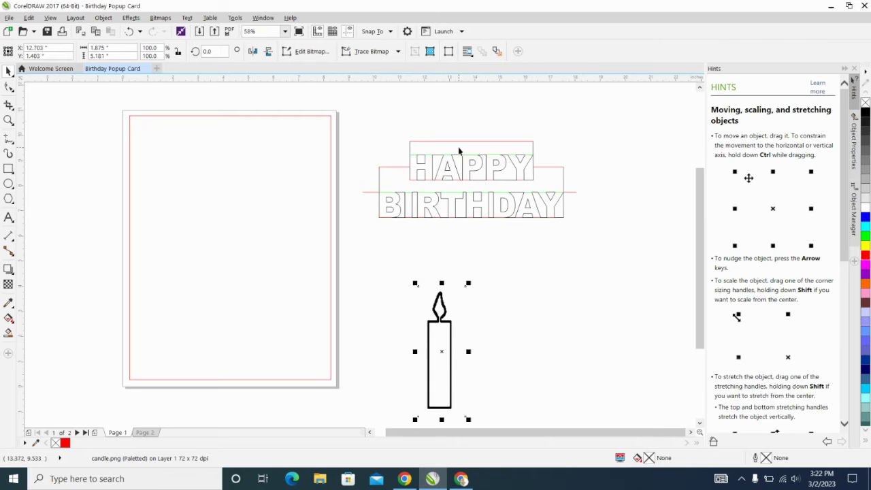
Step: Set the outline width of the entire HAPPY BIRTHDAY artwork to Hairline
scroll(460, 150, "up", 2)
left_click_drag(481, 170, 456, 178)
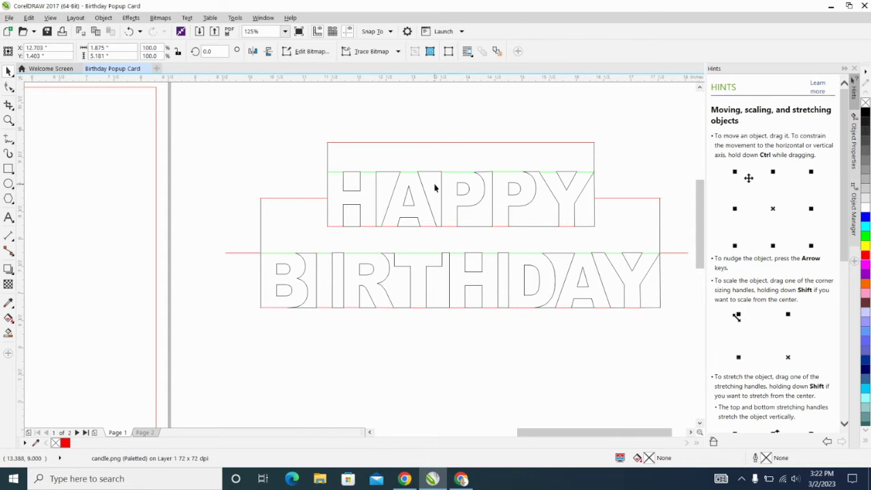
left_click_drag(462, 257, 419, 258)
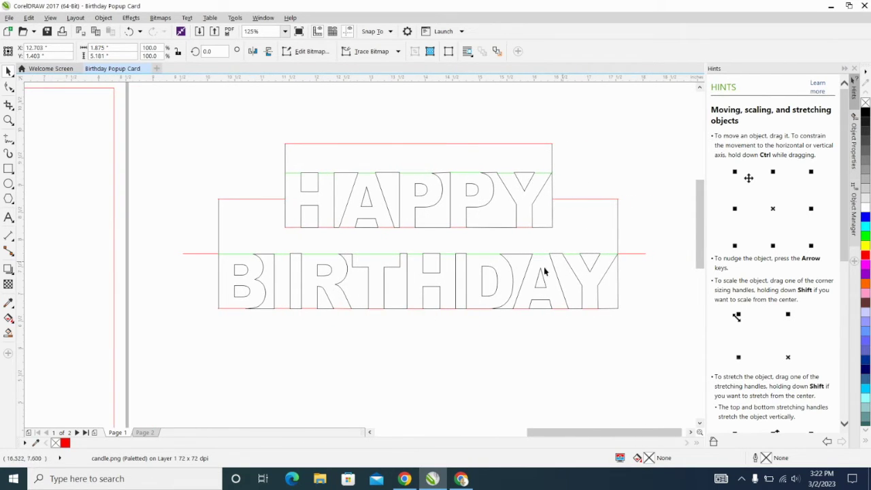
left_click(322, 145)
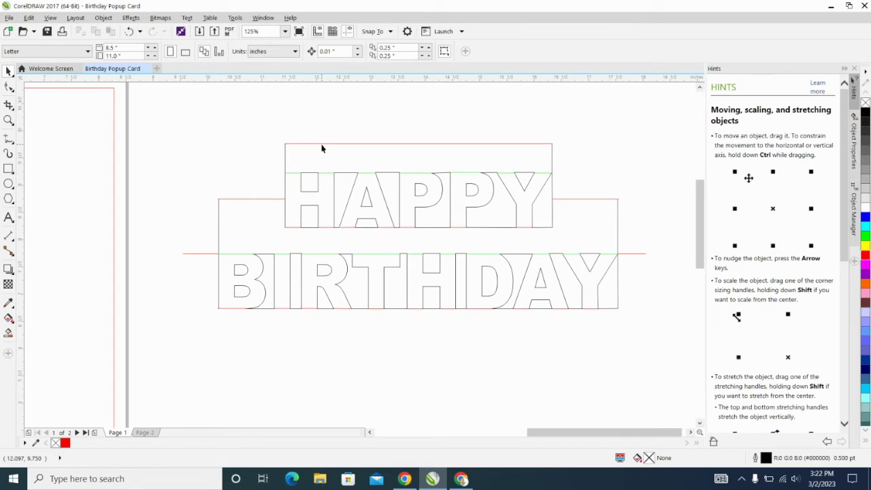
left_click(323, 145)
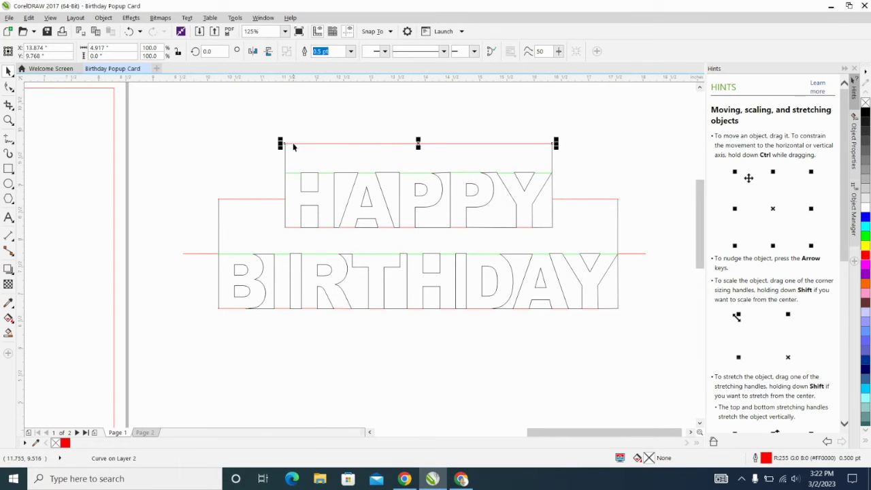
left_click(266, 125)
left_click_drag(158, 99, 657, 356)
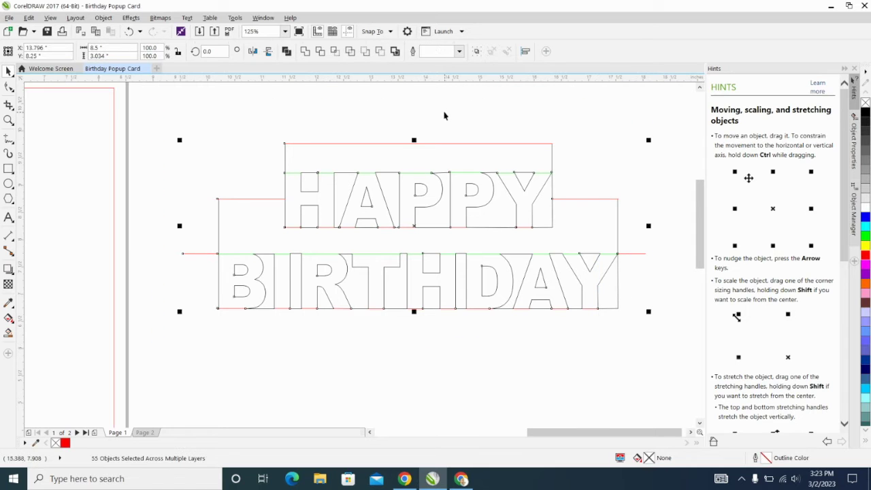
left_click(459, 51)
left_click(457, 71)
left_click(279, 119)
Step: Recolor the line above HAPPY and the green segments beside the H and above the A to blue
left_click(329, 143)
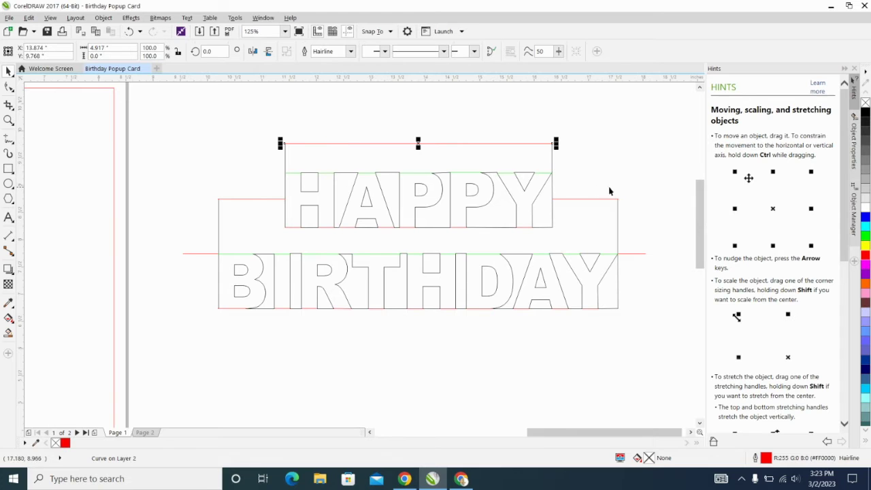
right_click(866, 217)
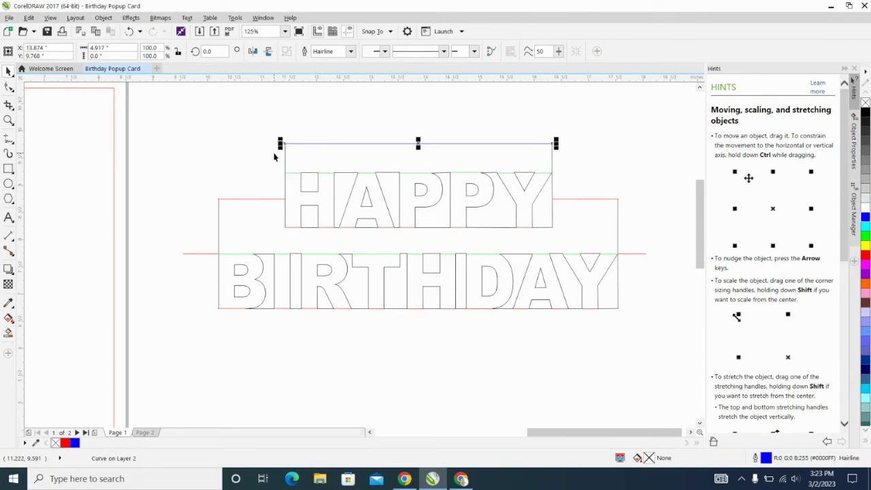
left_click(296, 173)
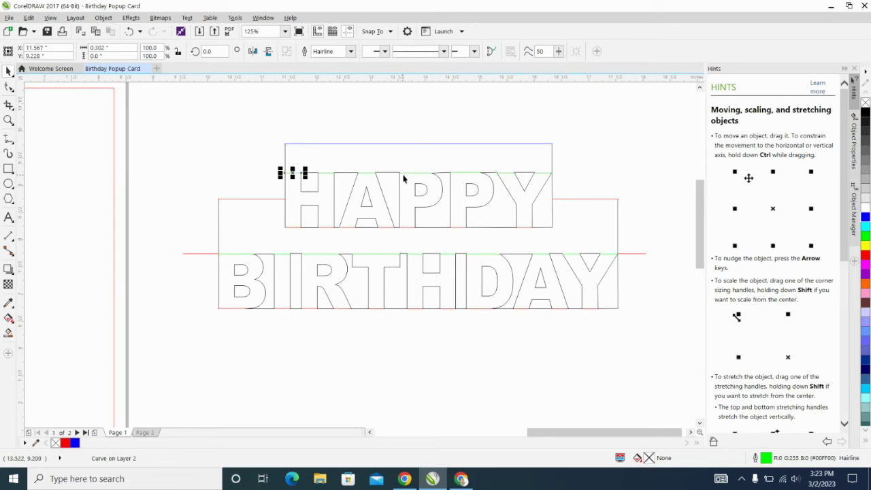
right_click(864, 217)
left_click(327, 173)
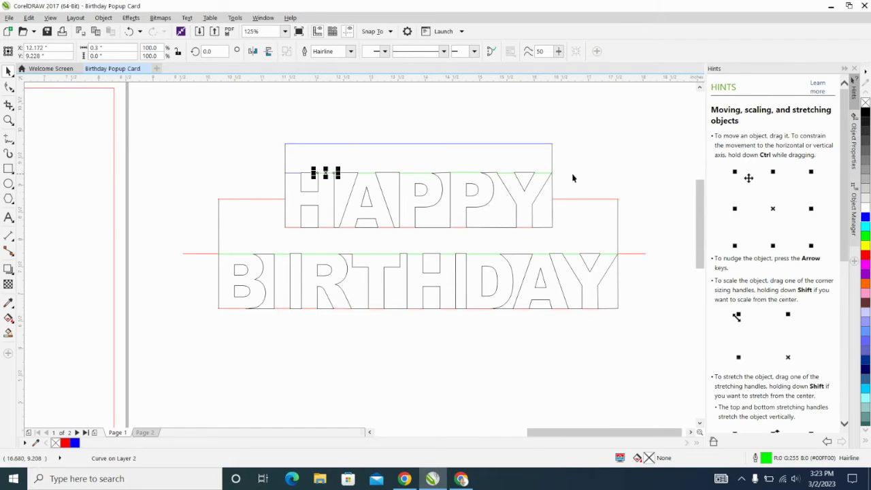
right_click(865, 217)
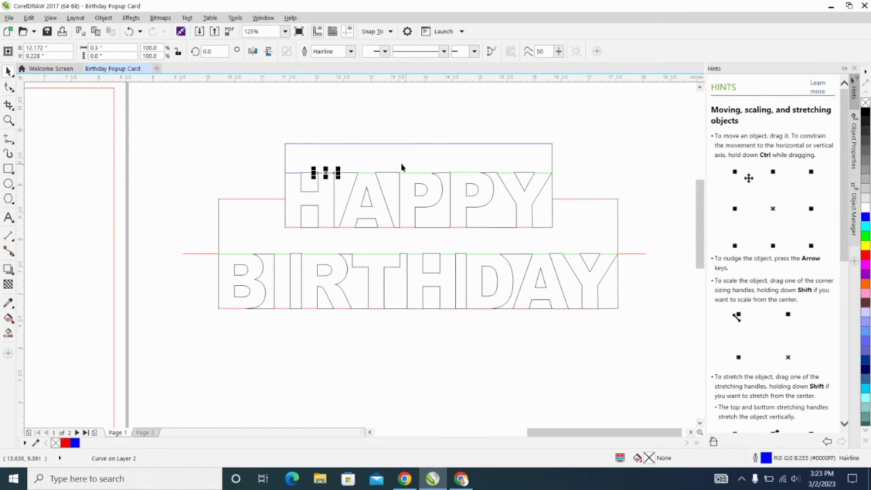
left_click(365, 173)
right_click(865, 218)
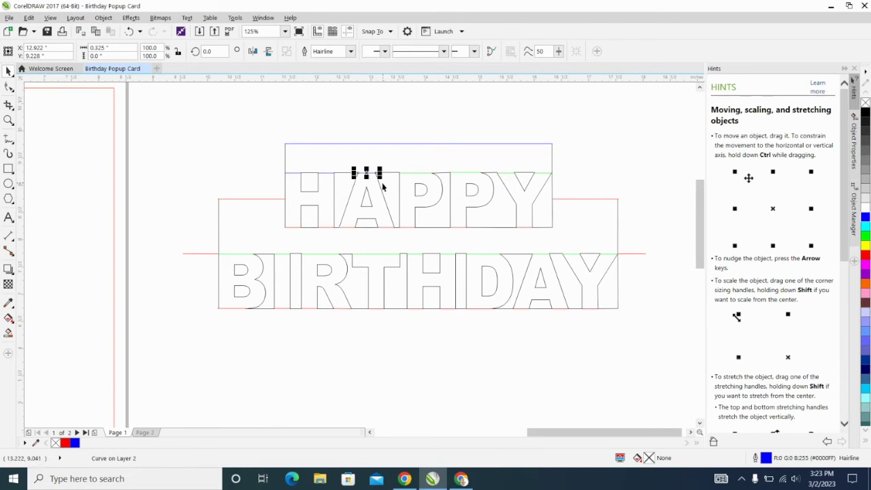
Step: Select the red baseline segment before the H in HAPPY and dismiss the Java update notification
left_click(292, 227)
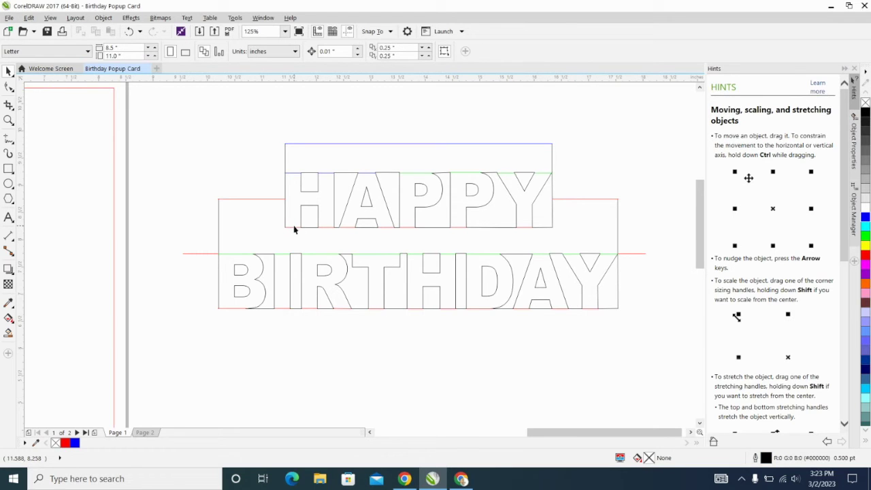
left_click(292, 227)
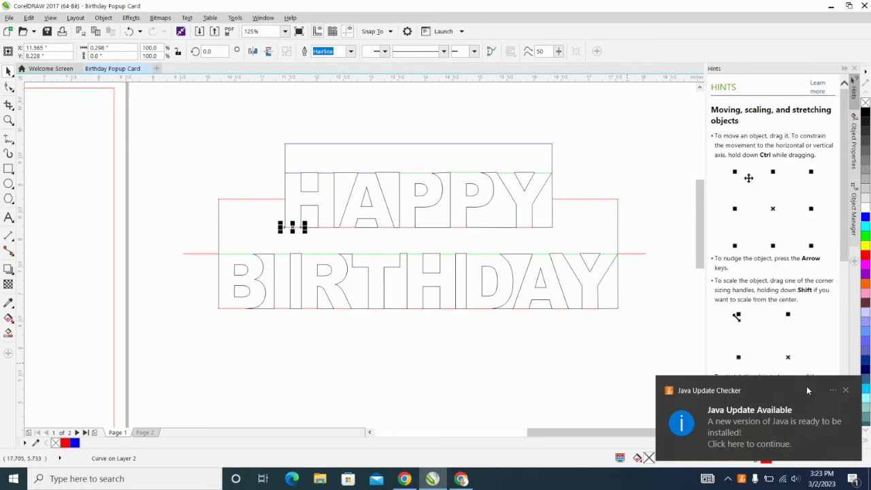
left_click(845, 391)
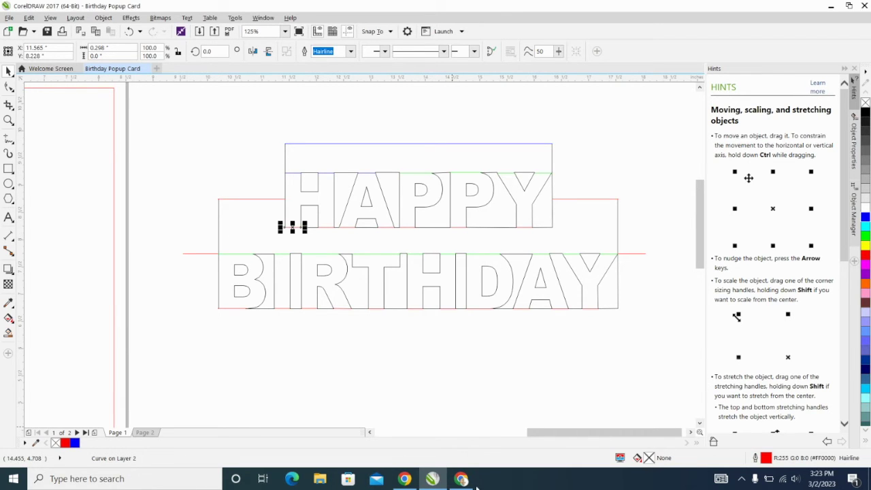
mouse_move(406, 481)
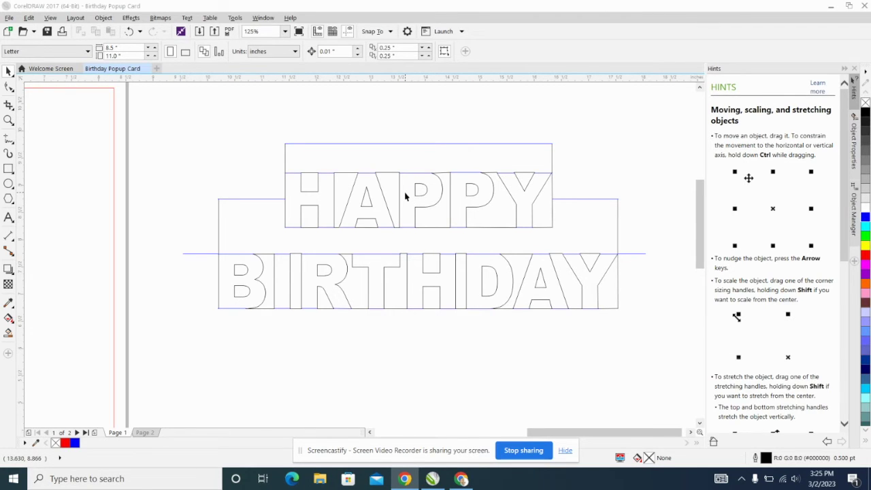
Step: Recolor HAPPY's left edge, the shape between H and A, and the H's upper and lower notches to red
left_click(302, 182)
left_click(335, 187)
right_click(865, 257)
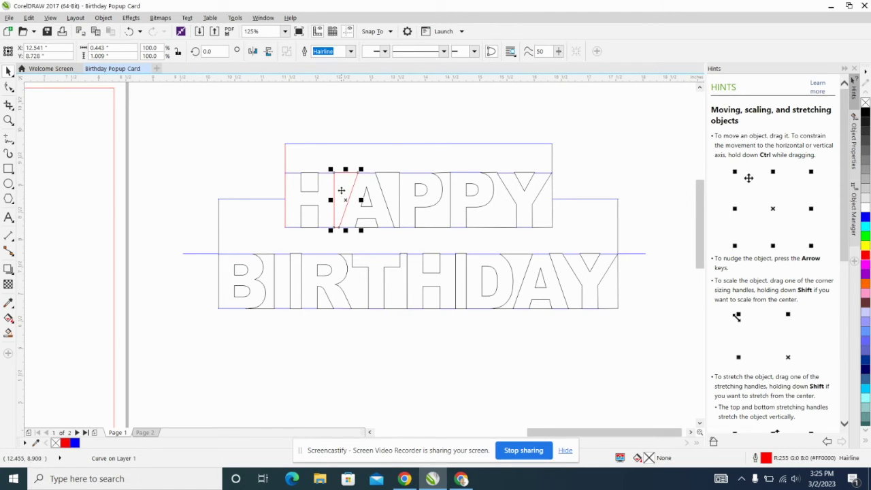
left_click(311, 182)
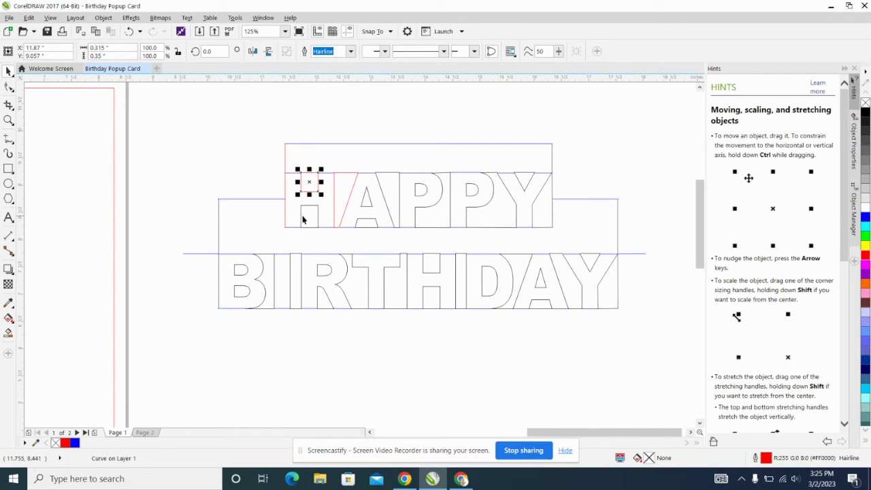
left_click(302, 216)
right_click(865, 255)
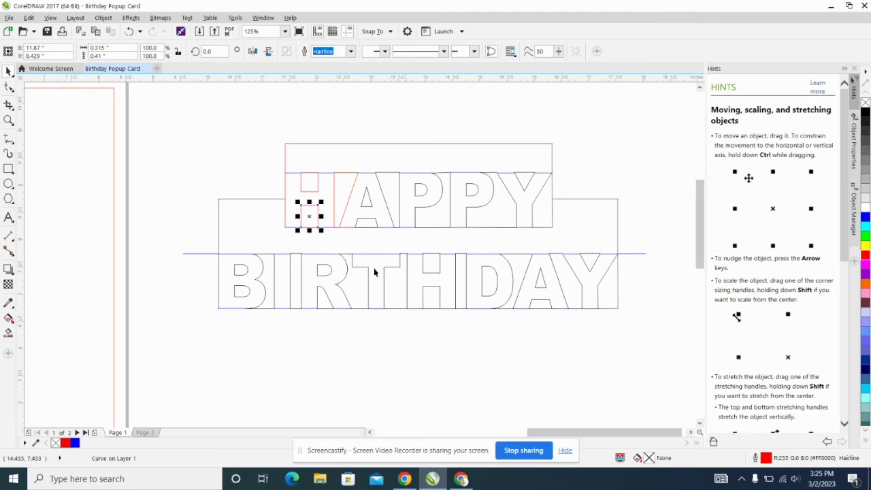
left_click(302, 454)
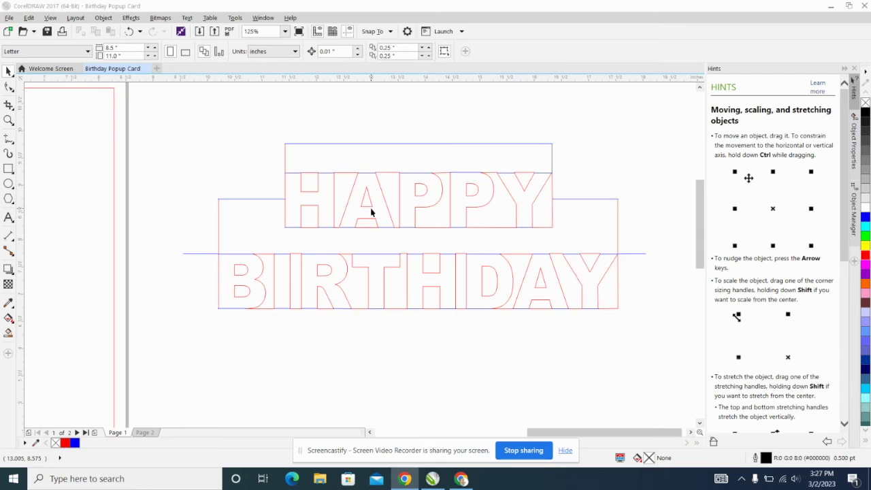
Step: Move the candle image up, closer to the underside of the HAPPY BIRTHDAY artwork
scroll(392, 219, "down", 1)
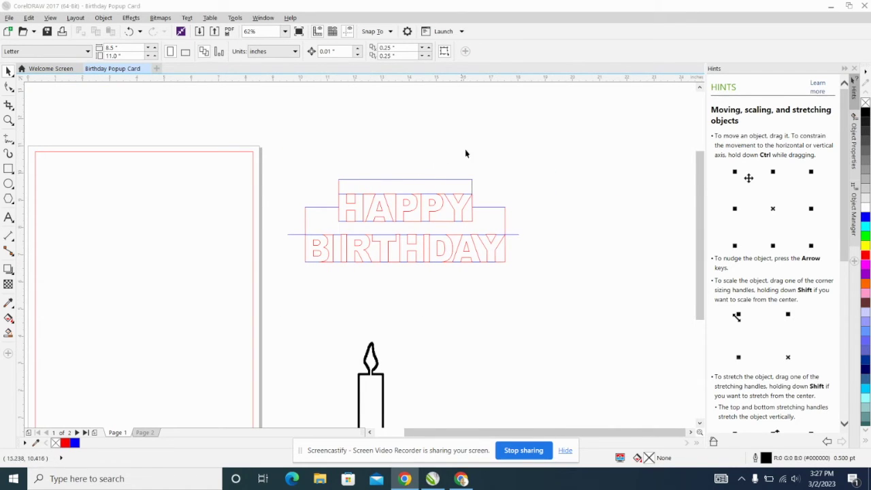
left_click_drag(484, 326, 472, 227)
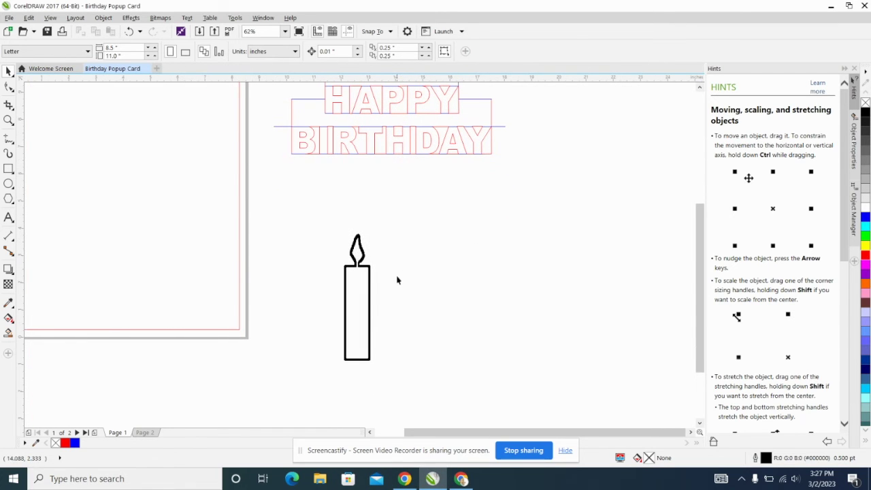
left_click_drag(354, 296, 350, 255)
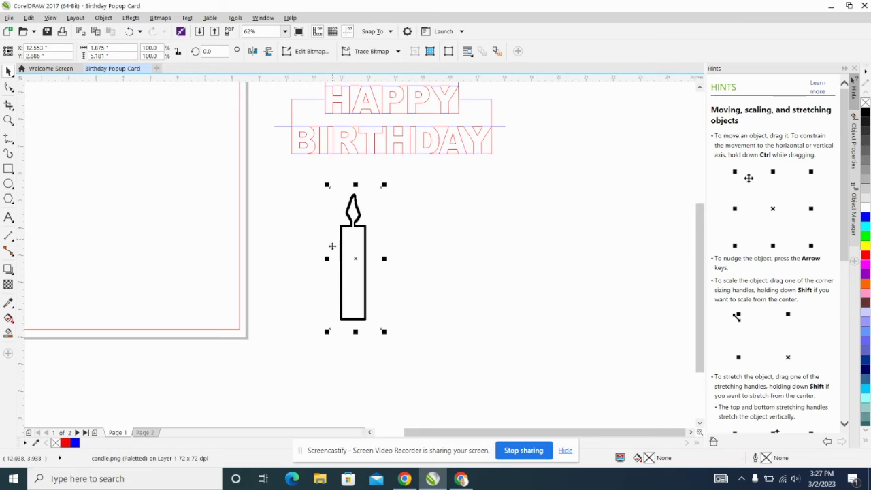
scroll(356, 232, "up", 3)
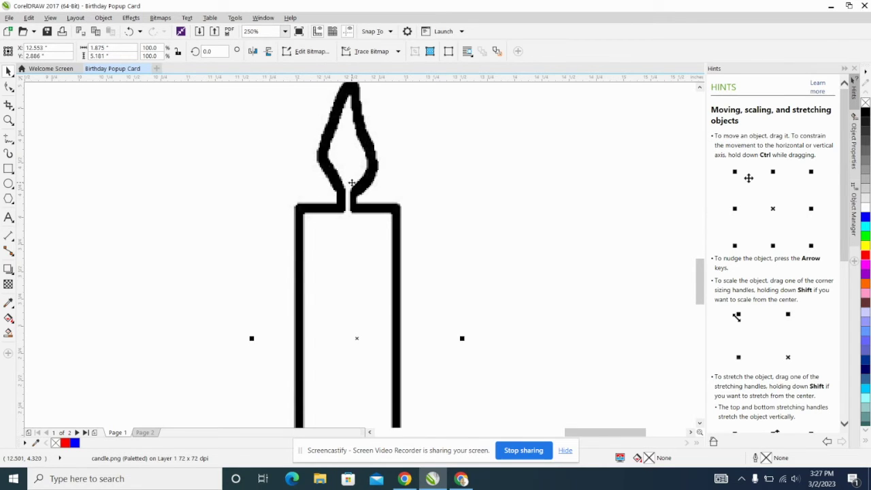
scroll(355, 204, "down", 2)
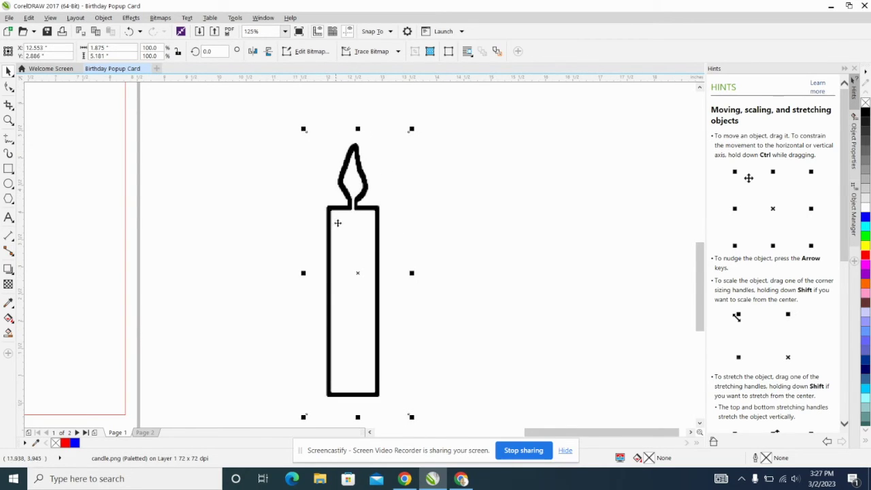
left_click(367, 53)
mouse_move(373, 90)
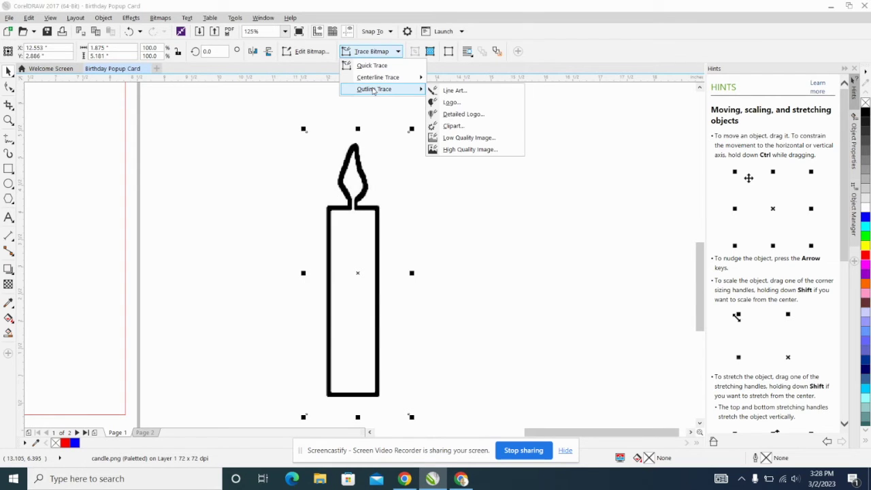
left_click(435, 95)
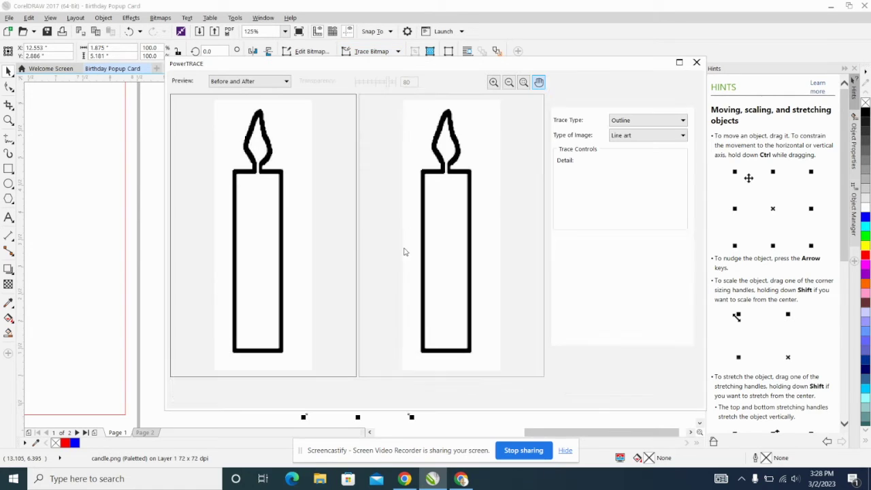
left_click(623, 396)
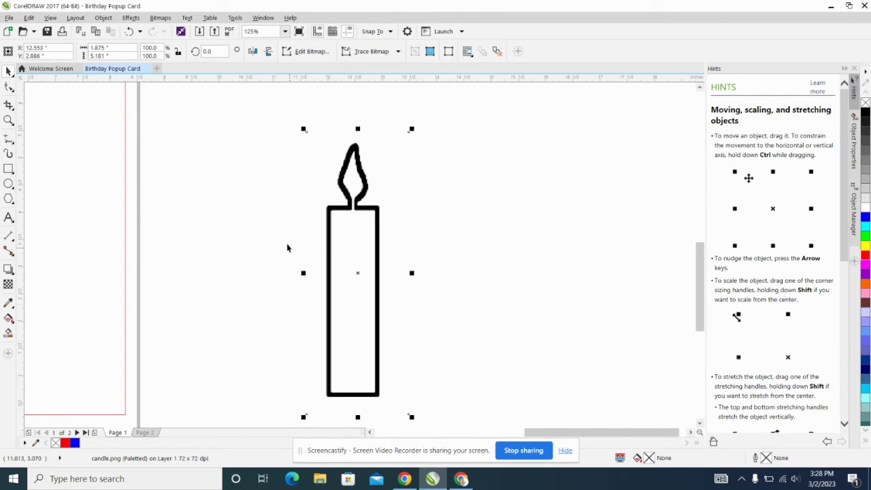
Step: Convert the candle bitmap to vectors with Quick Trace, move the trace aside and delete the original bitmap
left_click(374, 53)
left_click(398, 66)
mouse_move(356, 268)
left_mouse_down()
mouse_move(466, 266)
mouse_move(442, 260)
mouse_move(510, 251)
mouse_move(435, 251)
mouse_move(517, 254)
mouse_move(436, 249)
left_mouse_up()
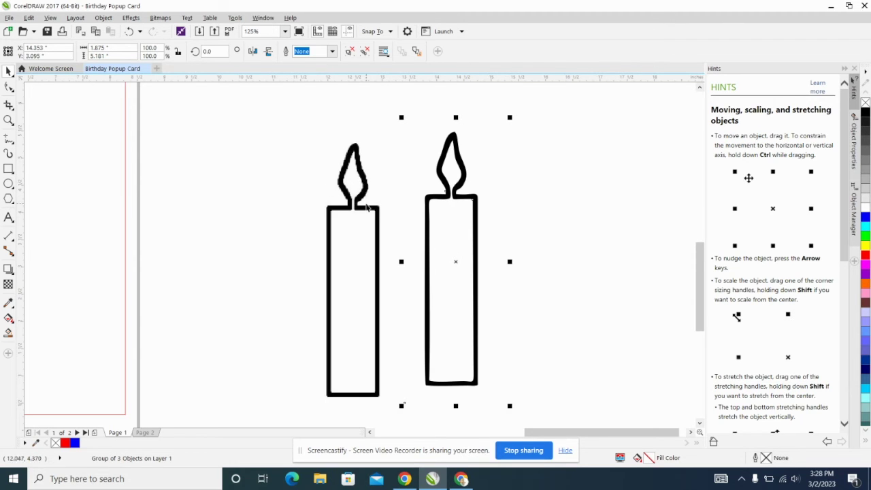
left_click(340, 195)
key("Delete")
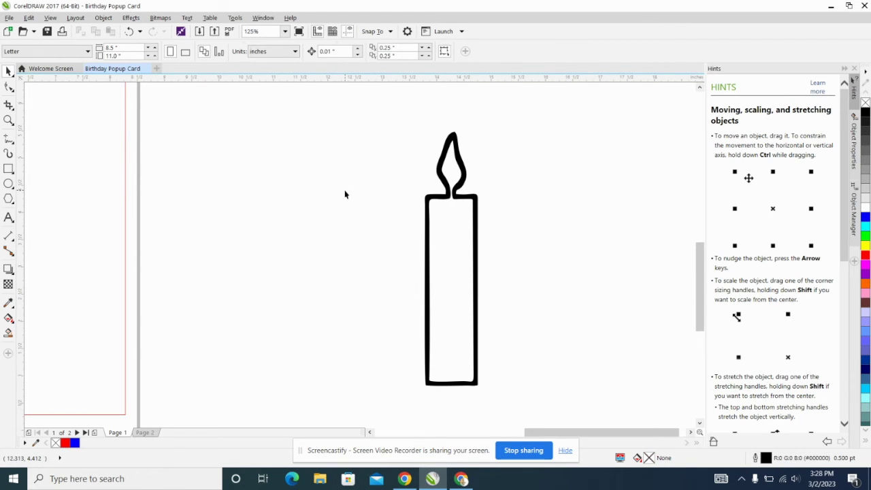
Step: Move the traced candle group to where the bitmap was and give it a red Hairline outline with no fill
left_click_drag(463, 231, 389, 219)
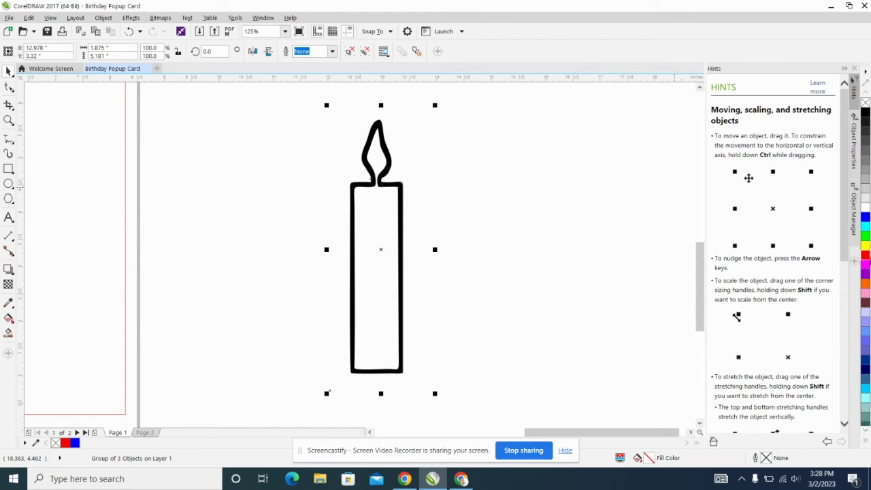
right_click(865, 256)
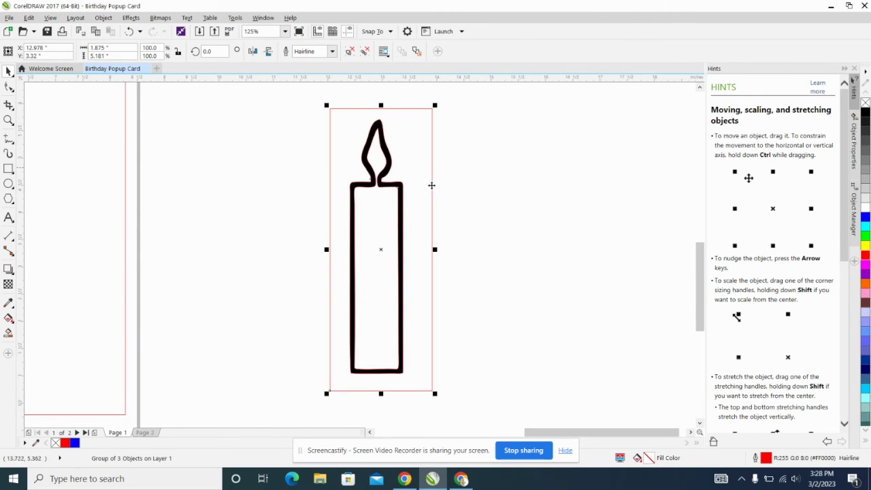
scroll(370, 155, "up", 2)
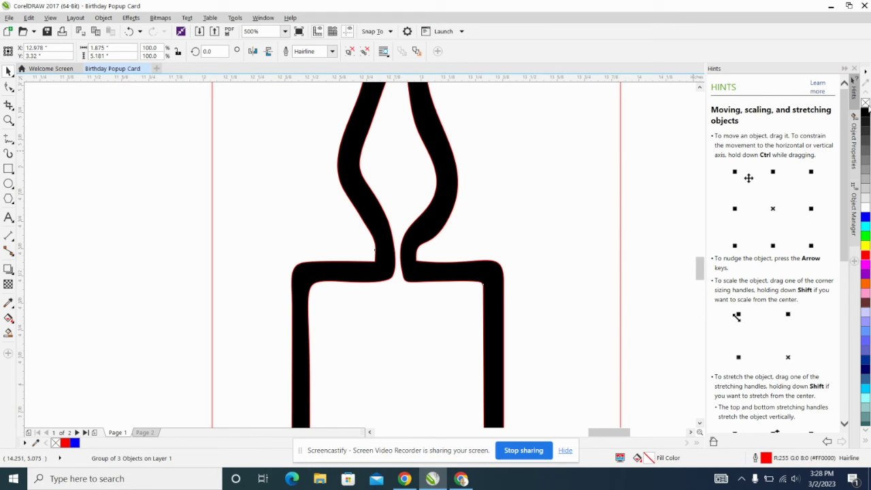
left_click(866, 105)
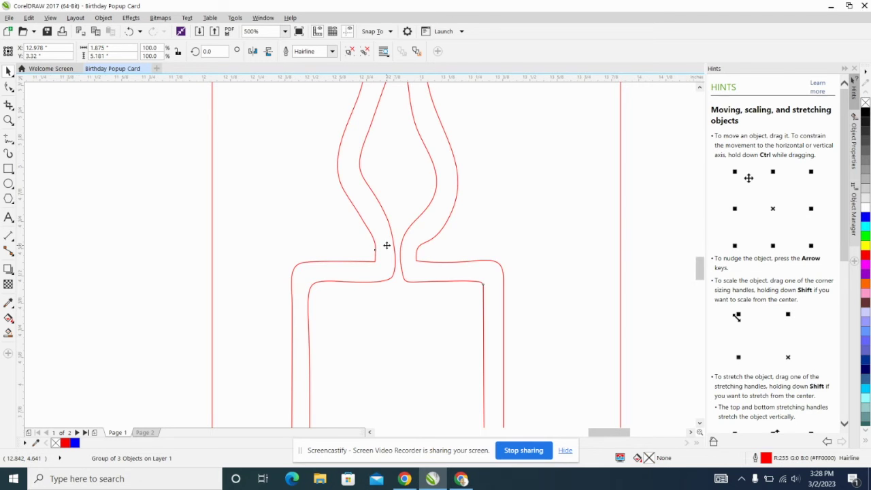
Step: Delete the rectangle around the candle and its inner contour with Virtual Segment Delete, keeping only the outer outline
scroll(385, 246, "down", 2)
left_click_drag(400, 277, 356, 229)
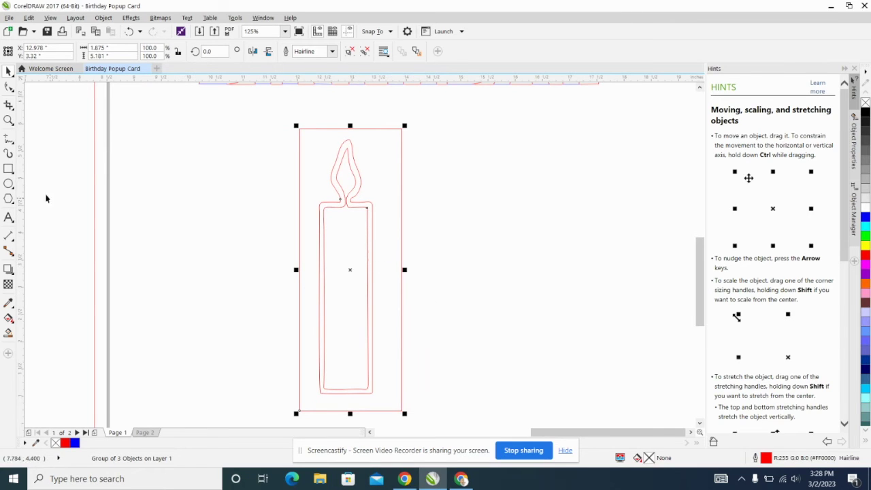
left_click(8, 105)
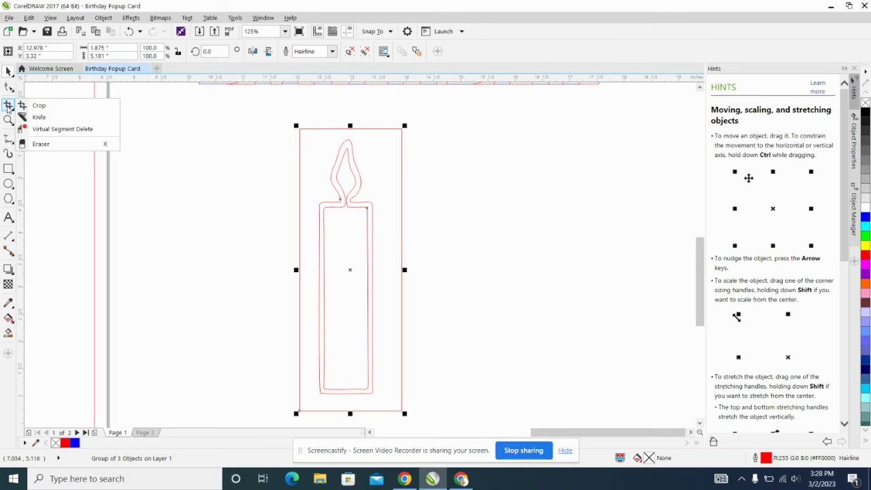
left_click(39, 129)
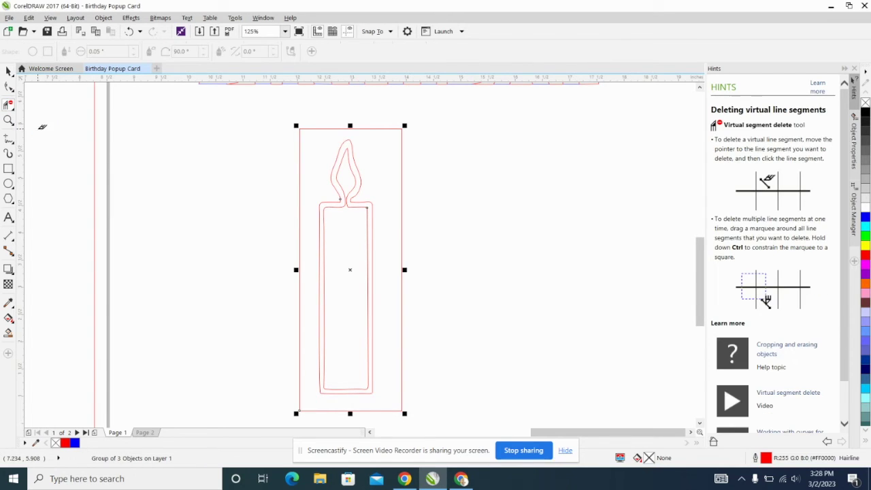
left_click(404, 147)
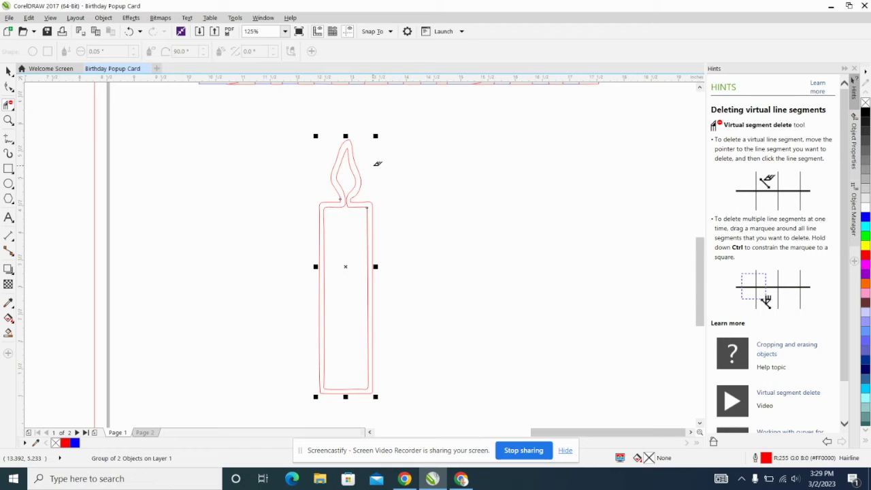
left_click(324, 213)
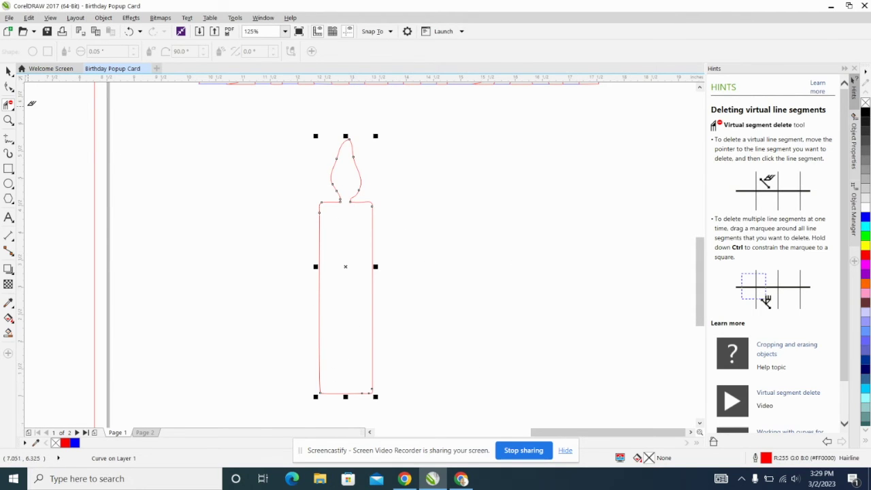
Step: Shift the candle outline slightly to the right beneath the HAPPY BIRTHDAY artwork
left_click(9, 71)
scroll(383, 222, "down", 4)
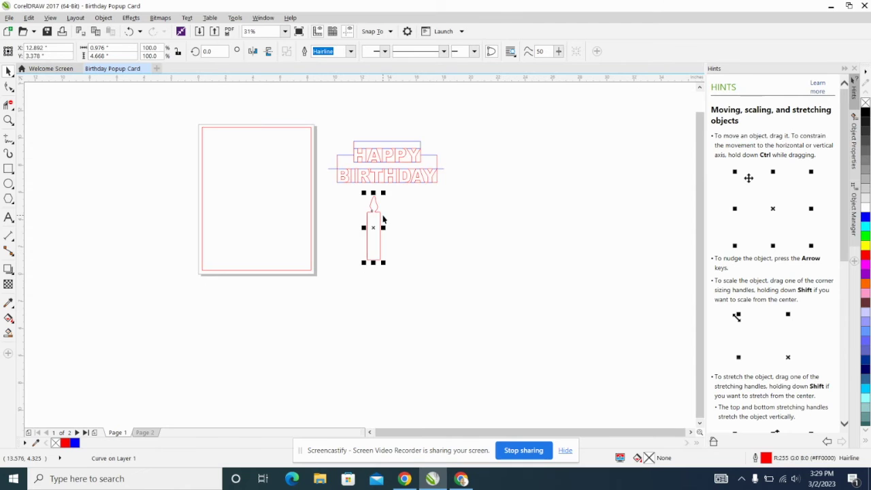
left_click_drag(387, 249, 375, 293)
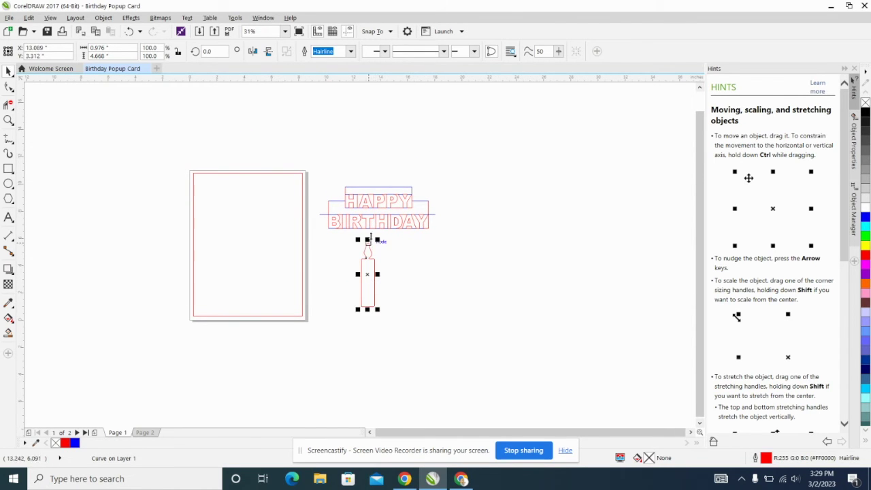
Step: Add a horizontal guideline across the middle of the card at about 5.5 inches
left_click(424, 321)
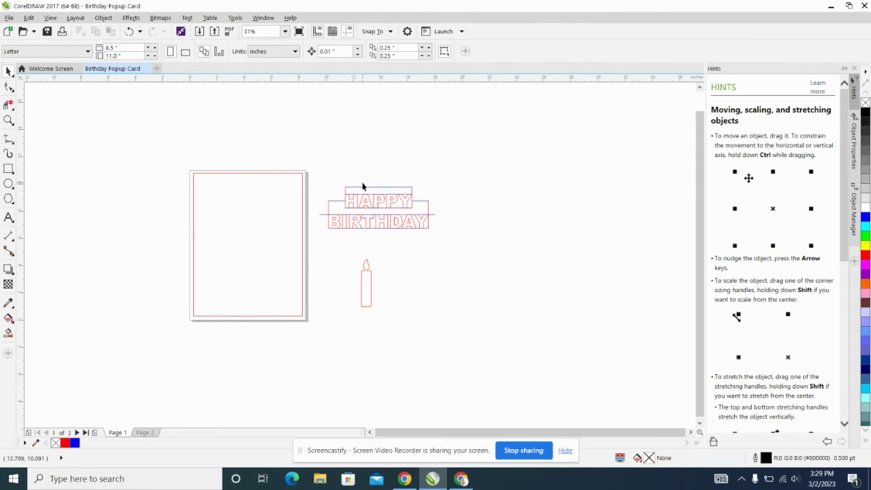
scroll(215, 280, "up", 1)
left_click_drag(215, 255, 231, 297)
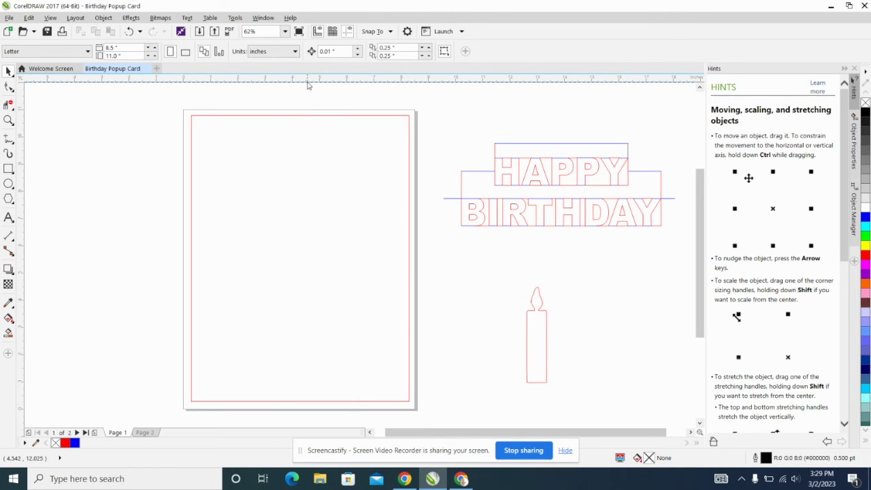
left_click_drag(307, 84, 340, 259)
scroll(302, 286, "up", 1)
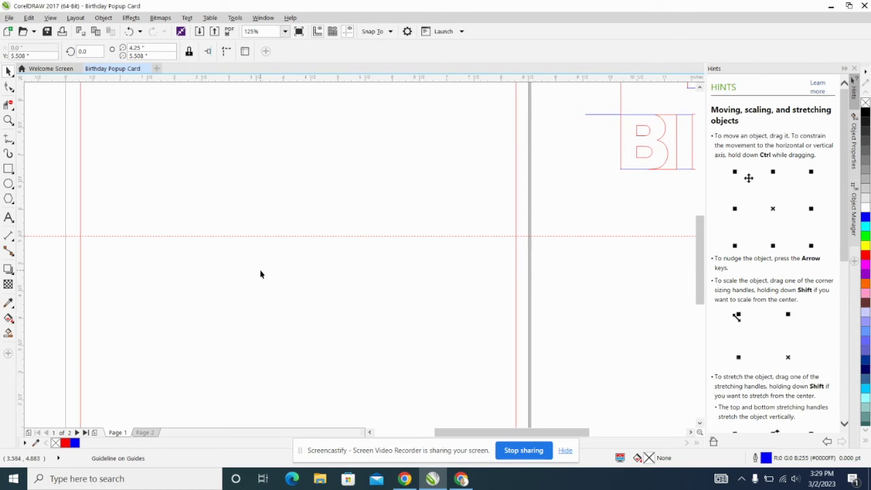
scroll(29, 253, "up", 1)
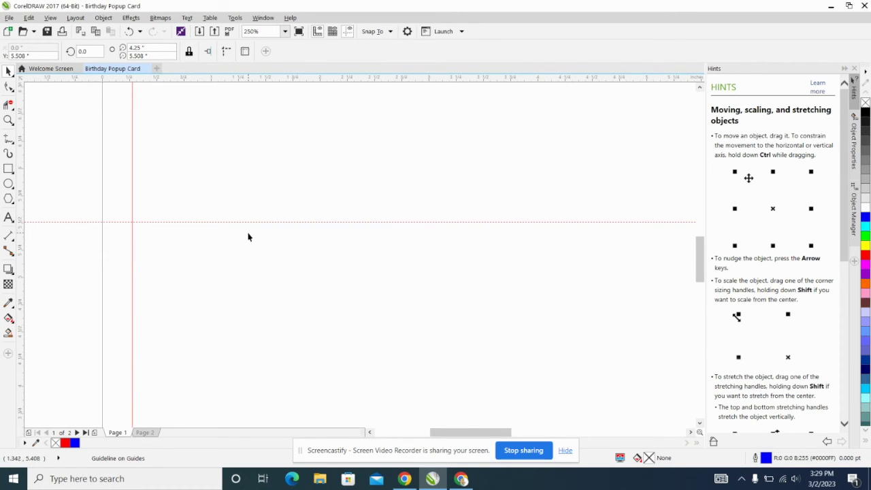
scroll(248, 237, "down", 2)
Step: Select all the HAPPY BIRTHDAY artwork and group its objects
left_click_drag(544, 432, 573, 432)
left_click_drag(638, 215, 379, 100)
left_click_drag(382, 100, 642, 228)
right_click(513, 144)
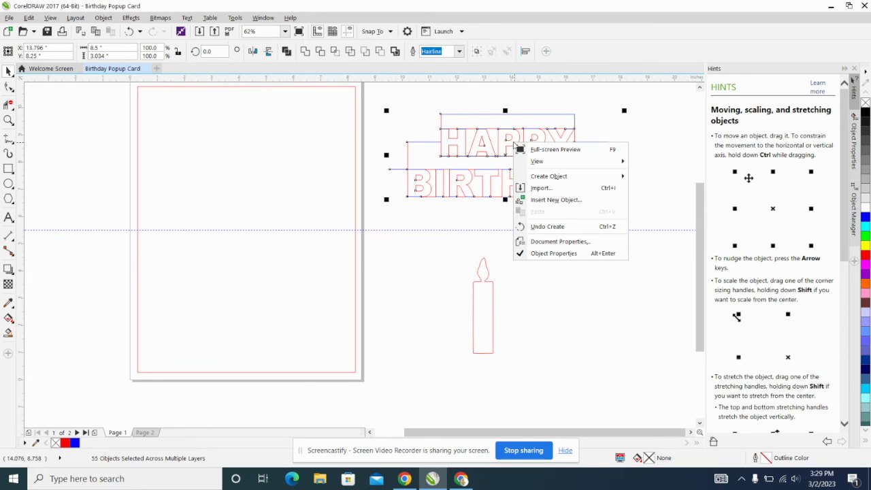
left_click(496, 129)
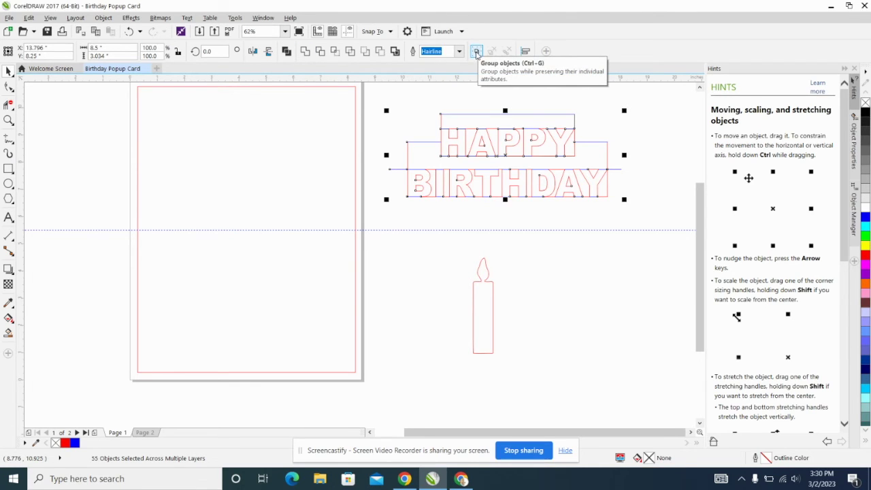
left_click(477, 52)
Step: Move the HAPPY BIRTHDAY group onto the card, aligning the blue fold line above BIRTHDAY with the guideline
left_click_drag(506, 154, 248, 222)
left_click(411, 270)
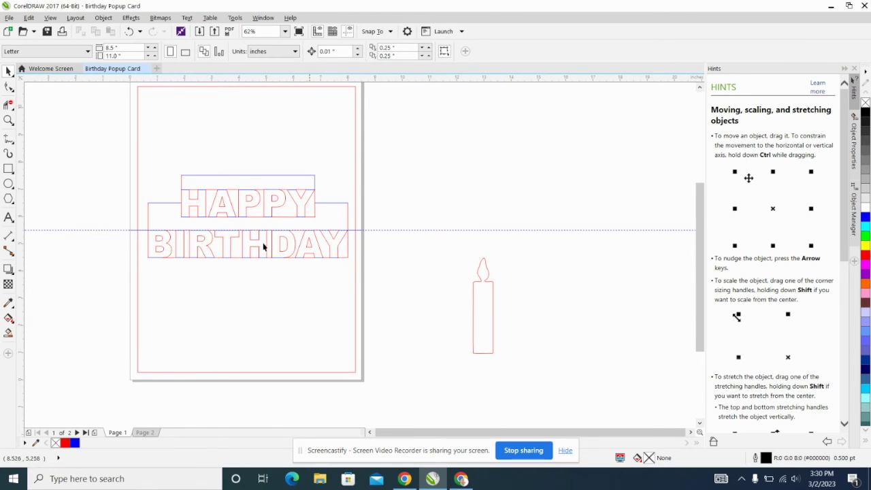
scroll(122, 266, "up", 4)
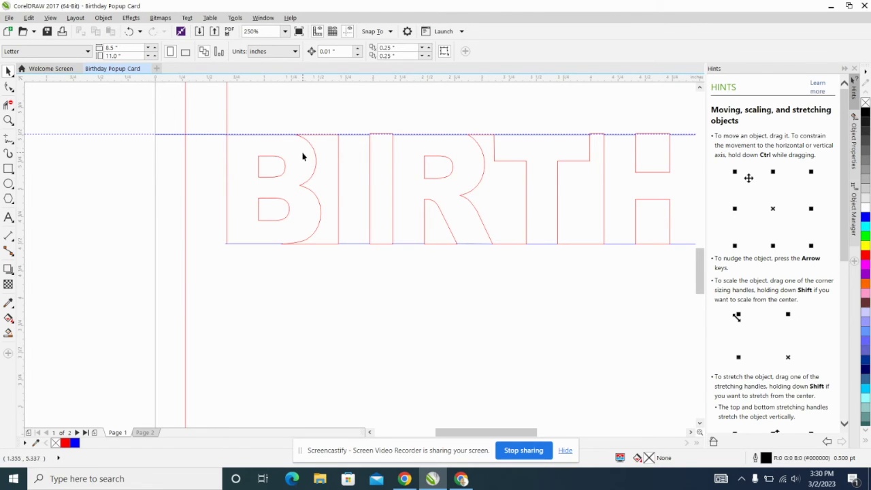
scroll(303, 157, "down", 4)
Step: Scale the candle to about 0.47 by 2.25 inches and stand it above the H of HAPPY
left_click_drag(420, 211, 413, 301)
left_click_drag(522, 217, 520, 241)
left_click_drag(619, 347, 333, 177)
left_click_drag(344, 110, 339, 116)
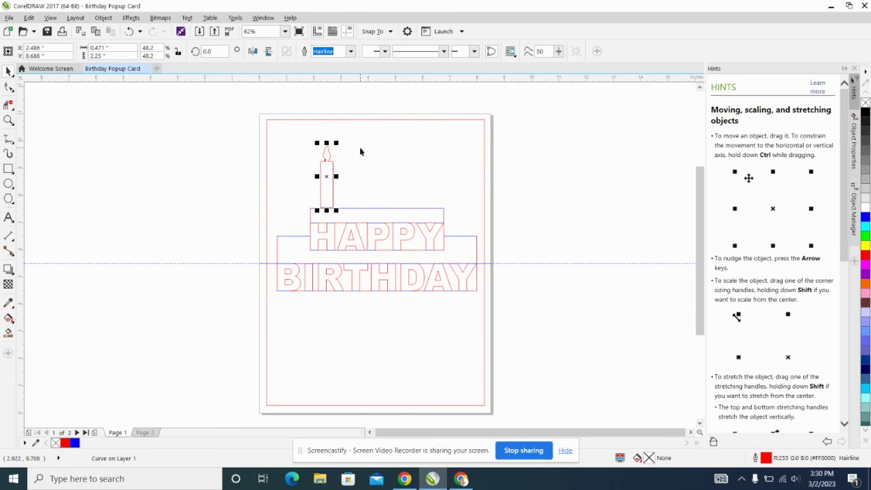
Step: Nudge the candle down so its base meets the top edge of the HAPPY tier
scroll(349, 212, "up", 2)
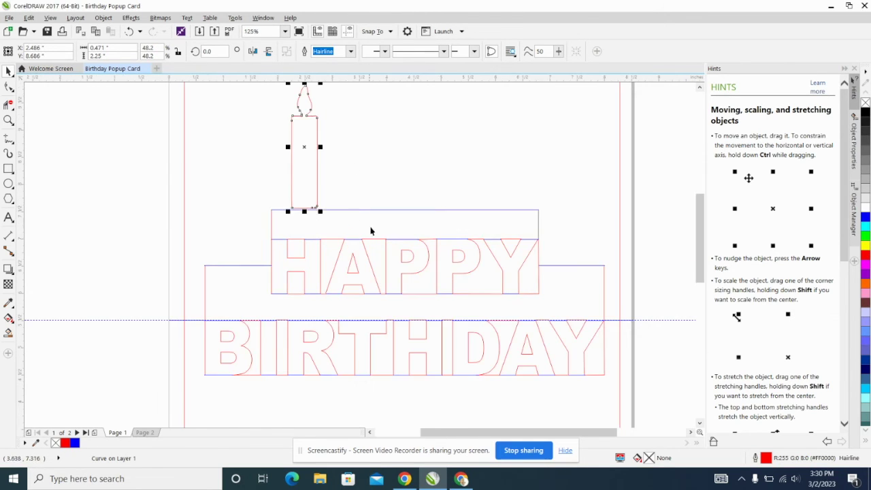
key("Down")
key("Down")
key("Down")
Step: Duplicate the candle and place the copy at the other end of the HAPPY tier, above the Y
left_click_drag(361, 155, 351, 189)
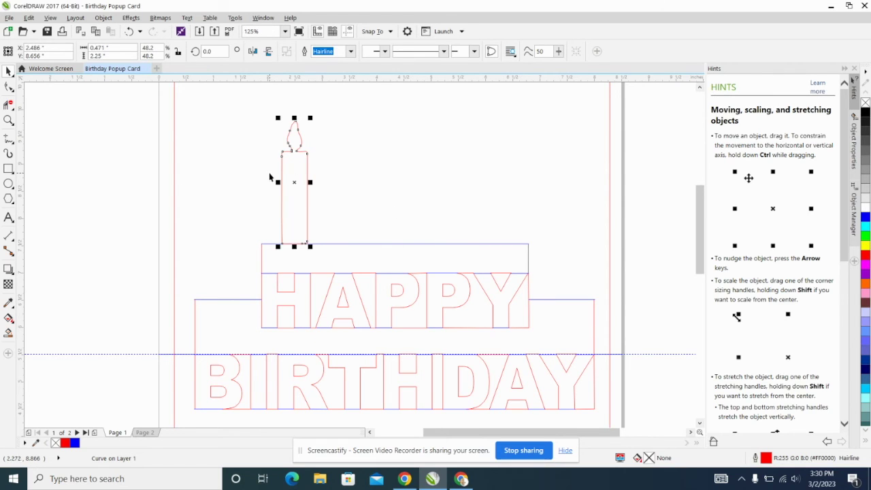
right_click(297, 170)
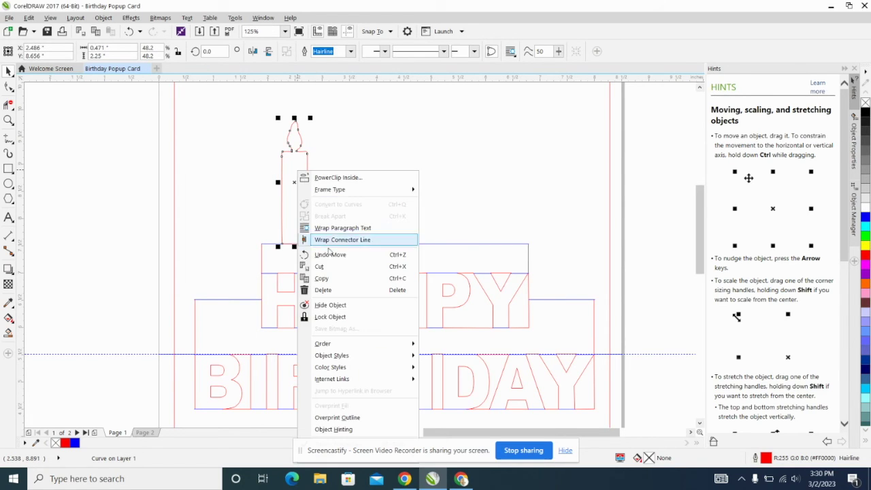
left_click(331, 277)
right_click(346, 197)
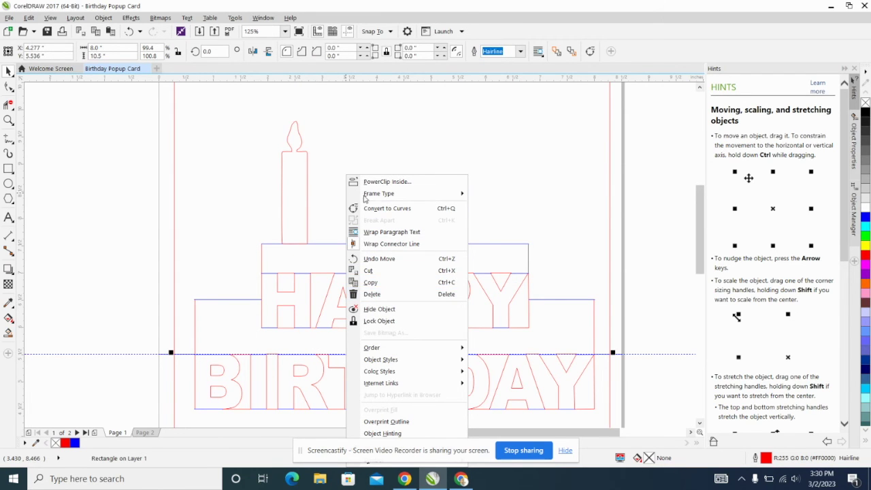
left_click(356, 166)
right_click(354, 169)
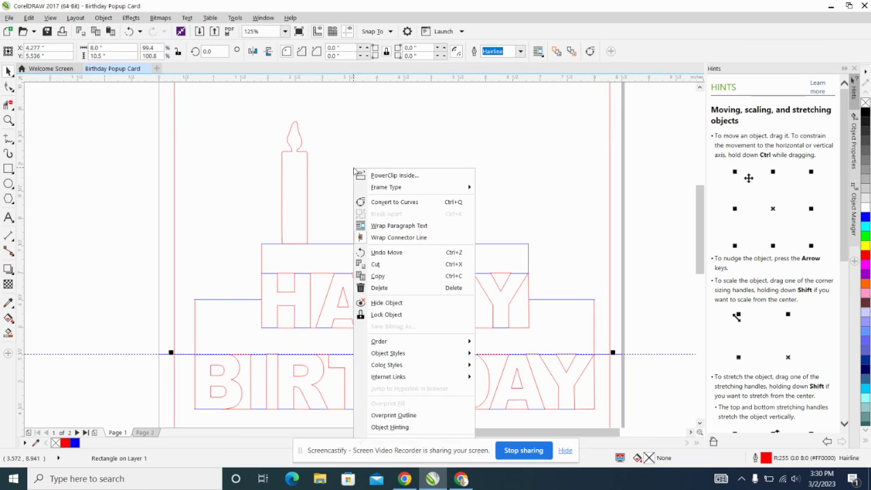
left_click(345, 160)
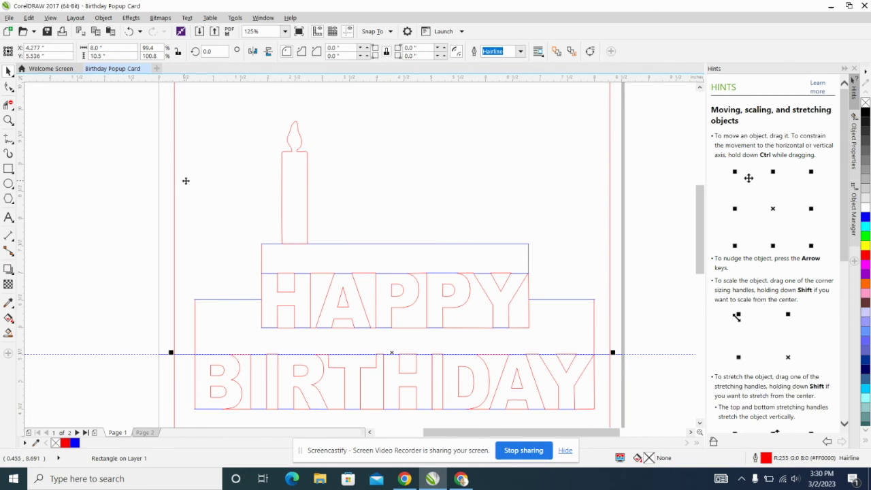
left_click(302, 177)
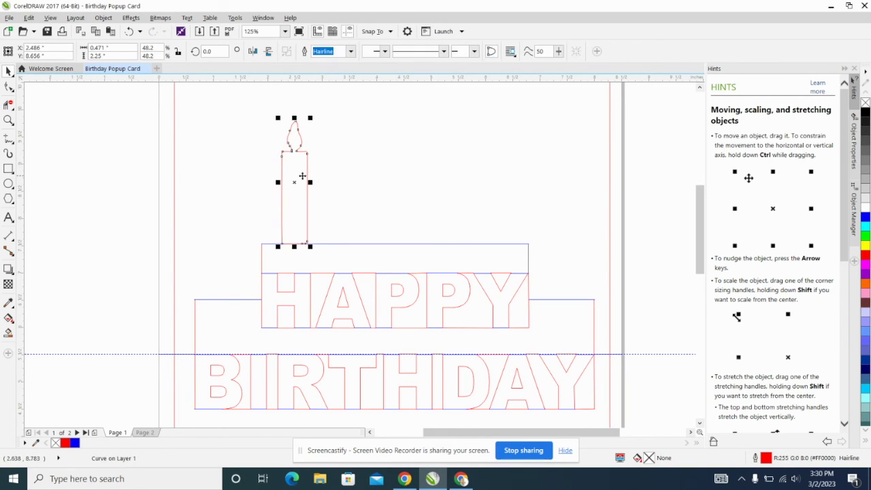
left_click(358, 174)
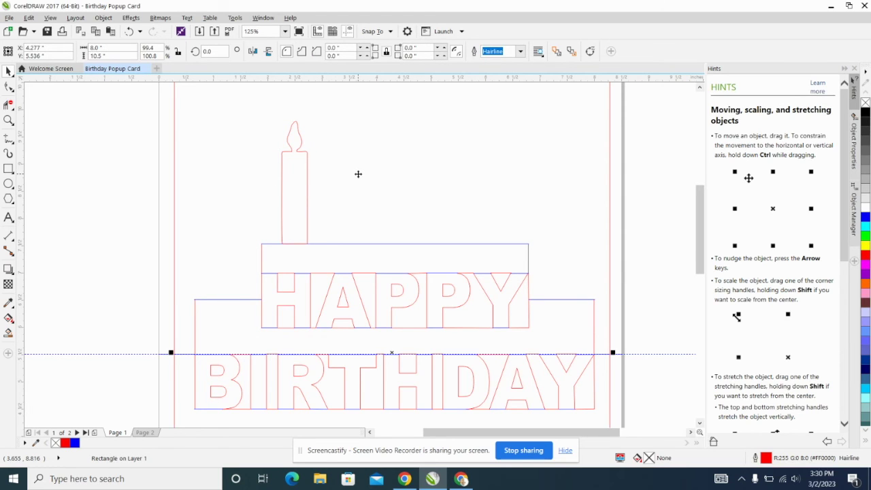
key("Tab")
left_click_drag(294, 182, 513, 189)
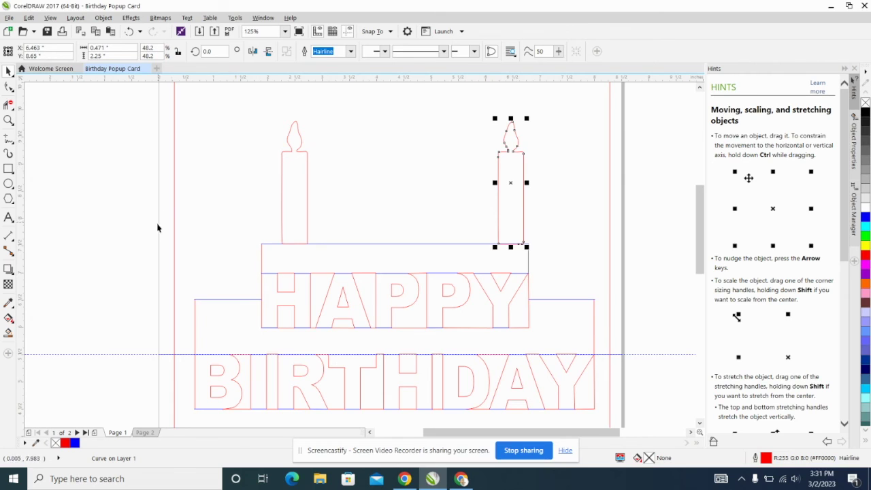
Step: Add the text 80 between the two candles and set its font size to 100 pt
left_click(8, 218)
left_click(346, 169)
type("80")
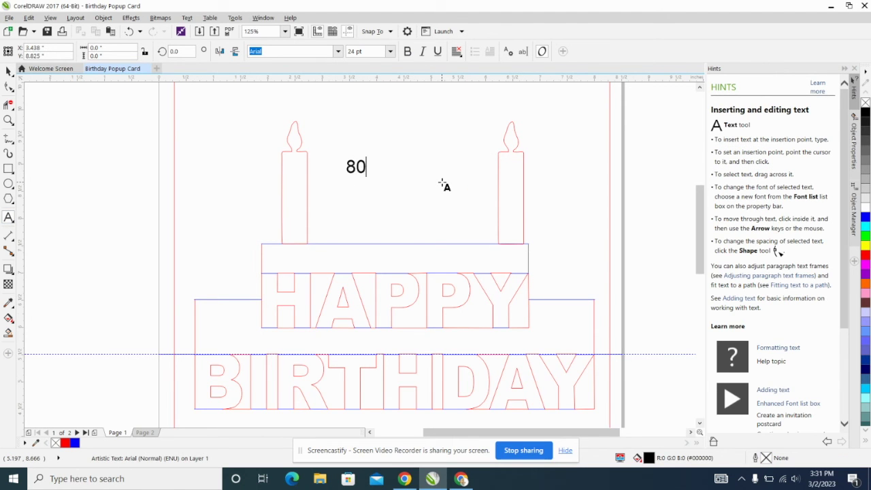
left_click(354, 167)
left_click_drag(342, 167, 368, 168)
left_click(336, 55)
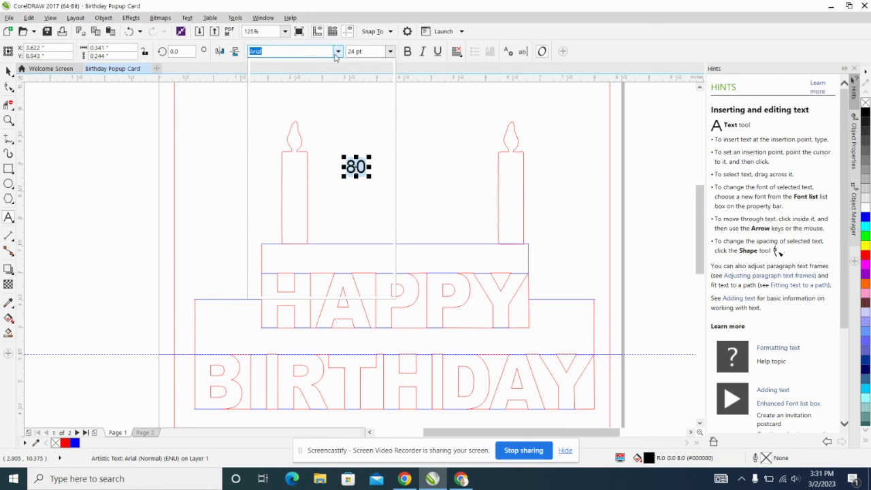
left_click(337, 57)
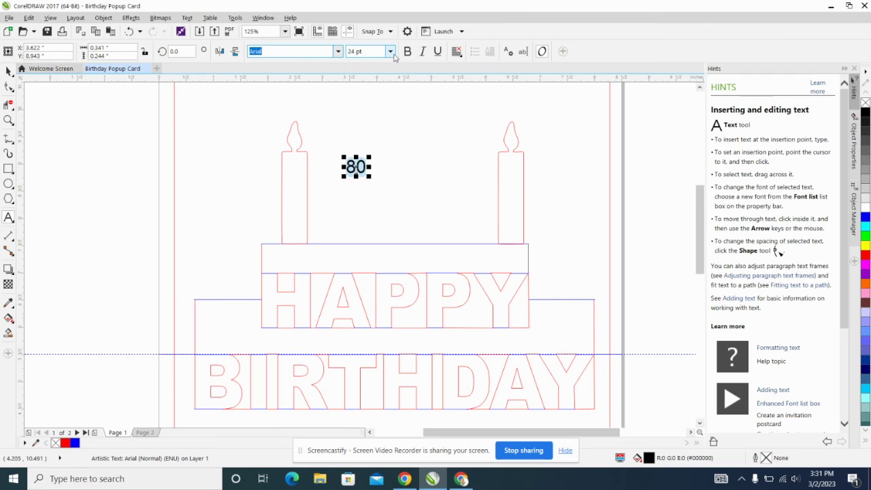
left_click(390, 51)
left_click(372, 177)
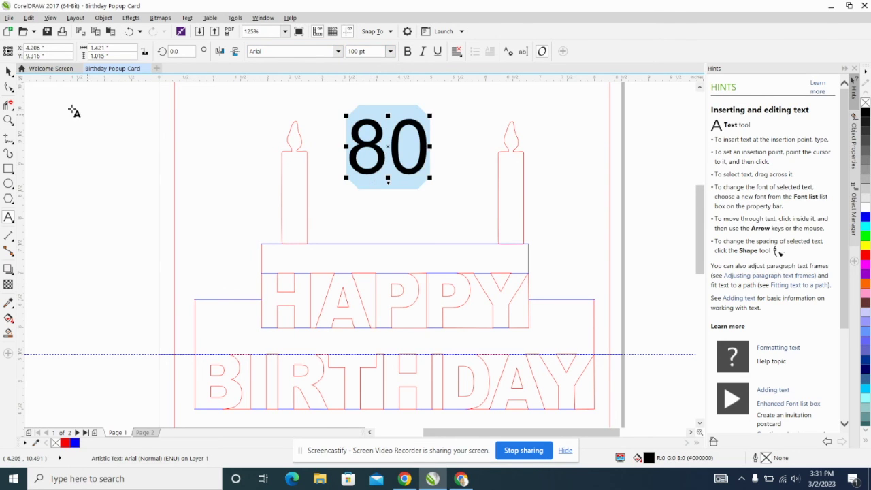
Step: Enlarge the 80 to about 147 pt and rest it on the HAPPY tier between the candles
left_click(8, 71)
left_click_drag(345, 178, 309, 204)
left_click(383, 178)
left_click_drag(384, 178, 406, 206)
left_click(388, 174)
left_click(380, 158)
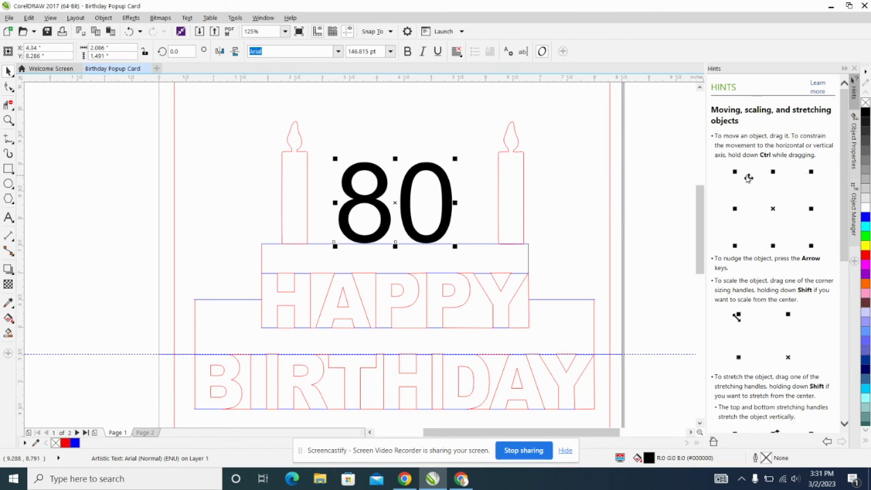
Step: Give the 80 a red outline and remove its fill
right_click(865, 255)
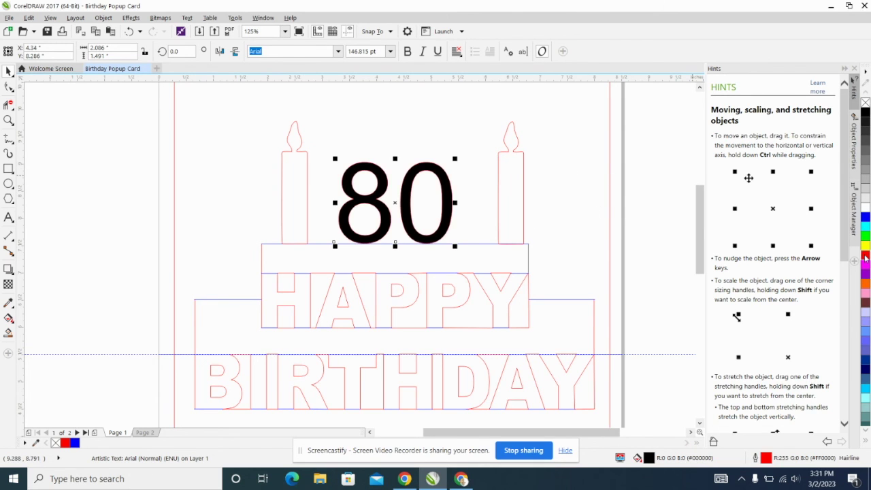
scroll(382, 175, "up", 2)
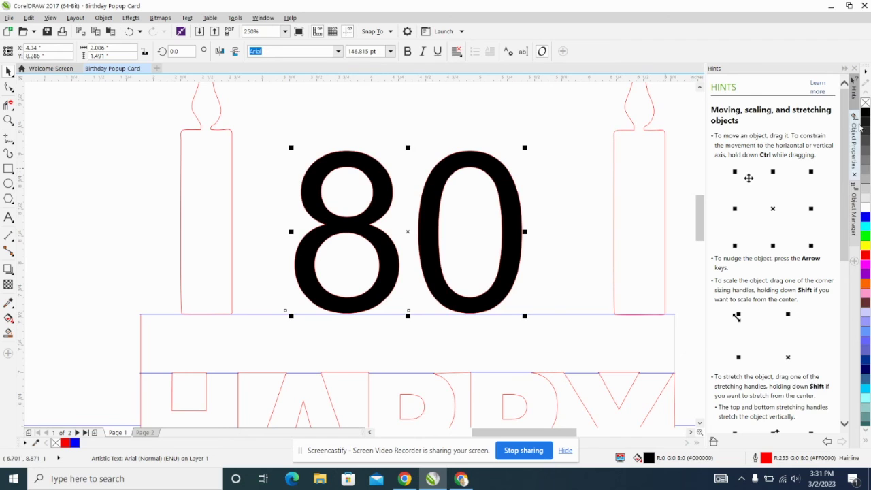
left_click(865, 103)
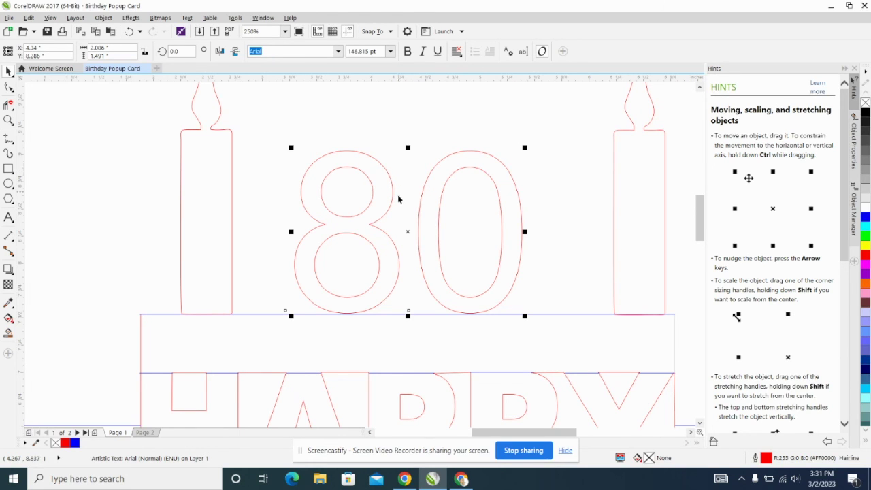
Step: Move the candle above the Y inward, closer to the 80, and nudge it up onto the tier's edge
scroll(397, 199, "down", 2)
left_click(525, 225)
left_click_drag(521, 218, 505, 215)
key("Up")
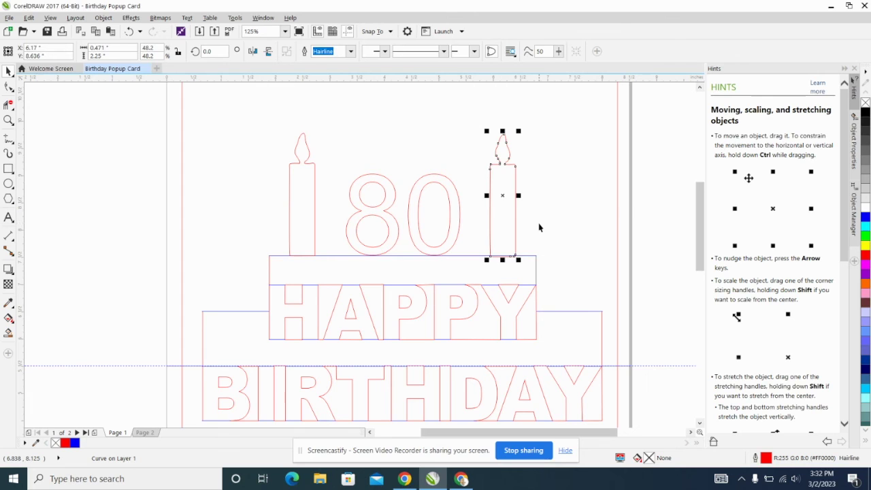
Step: Draw a basic heart shape about 0.67 by 0.63 inches near the card's lower right corner
scroll(538, 227, "down", 5)
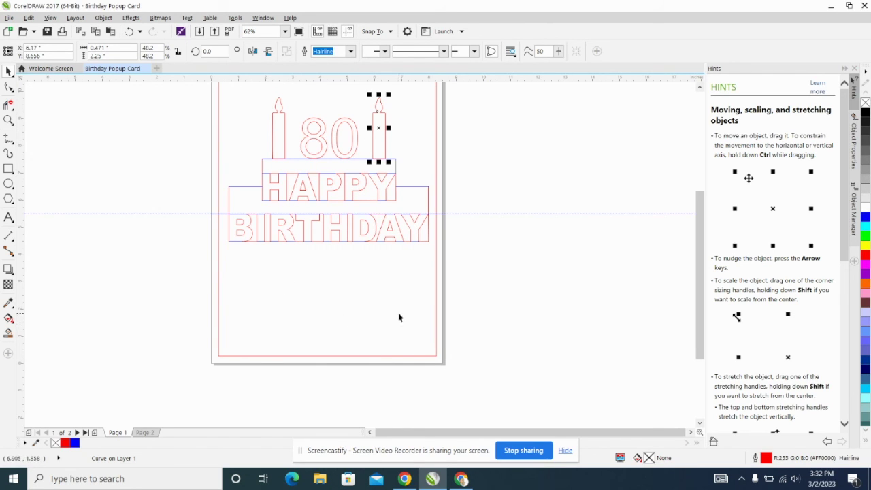
left_click(491, 320)
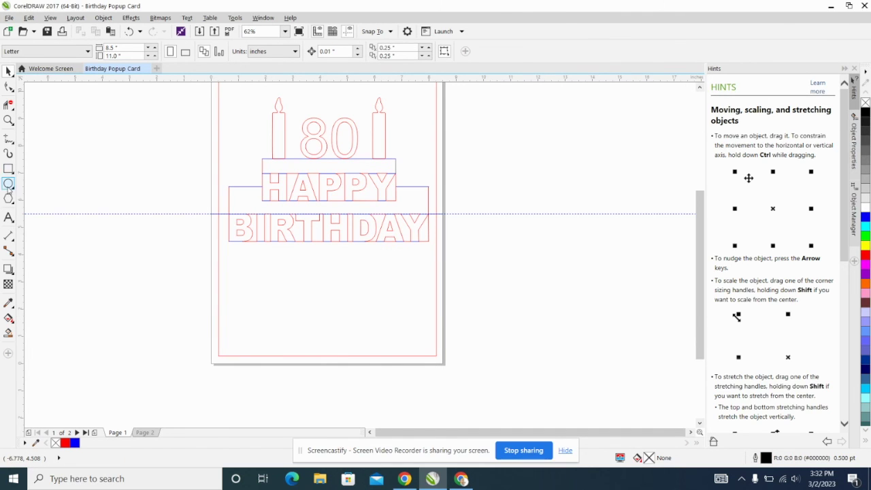
left_click(9, 198)
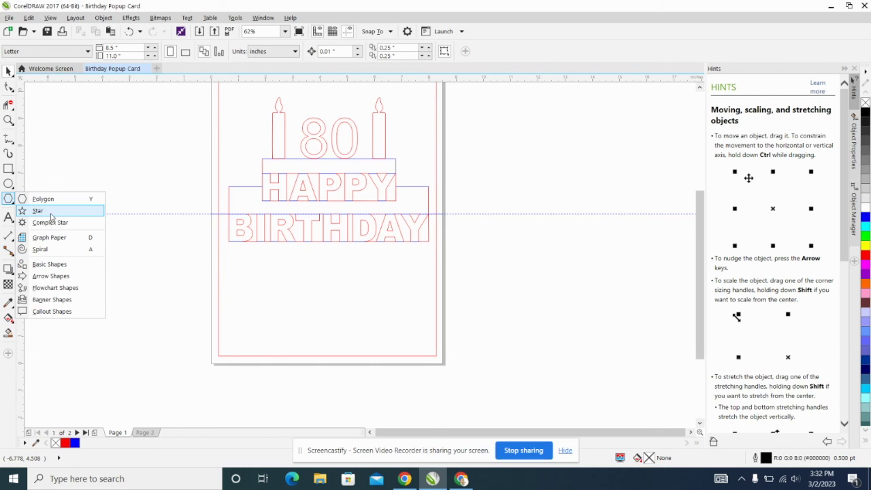
left_click(53, 264)
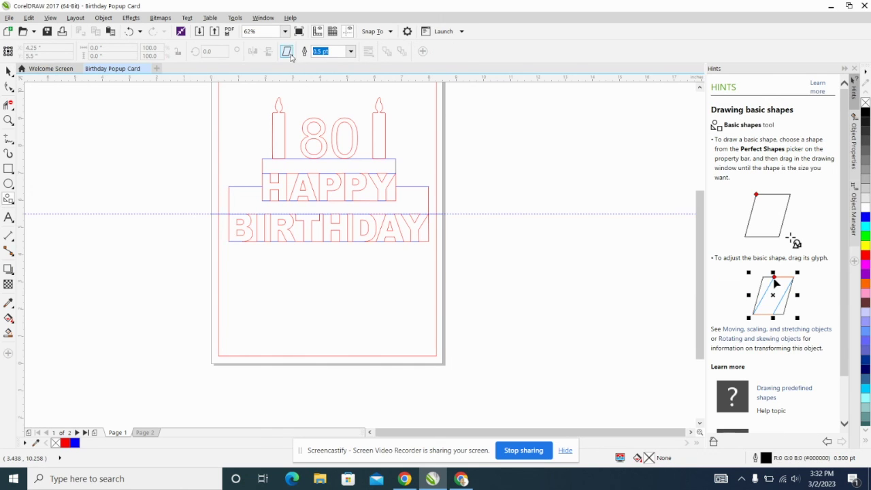
left_click(288, 52)
left_click(306, 98)
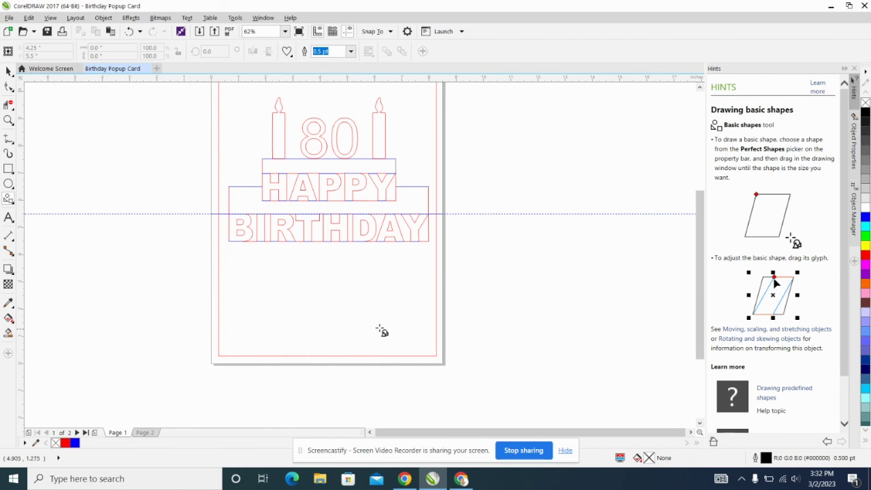
left_click_drag(361, 331, 381, 352)
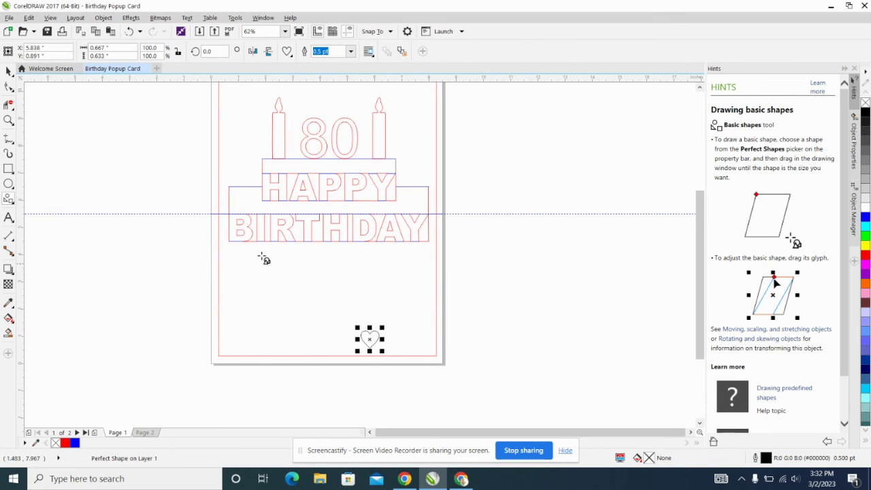
Step: Set the heart's outline to Hairline width and color it red
left_click(350, 54)
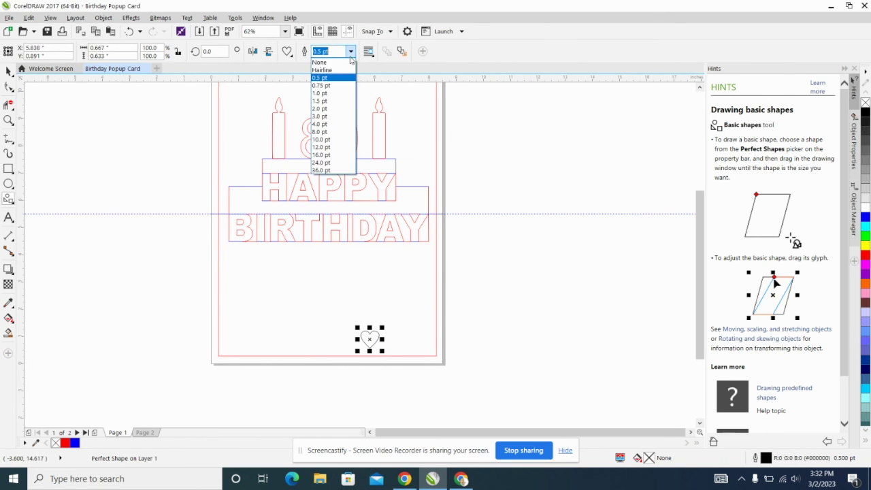
left_click(337, 69)
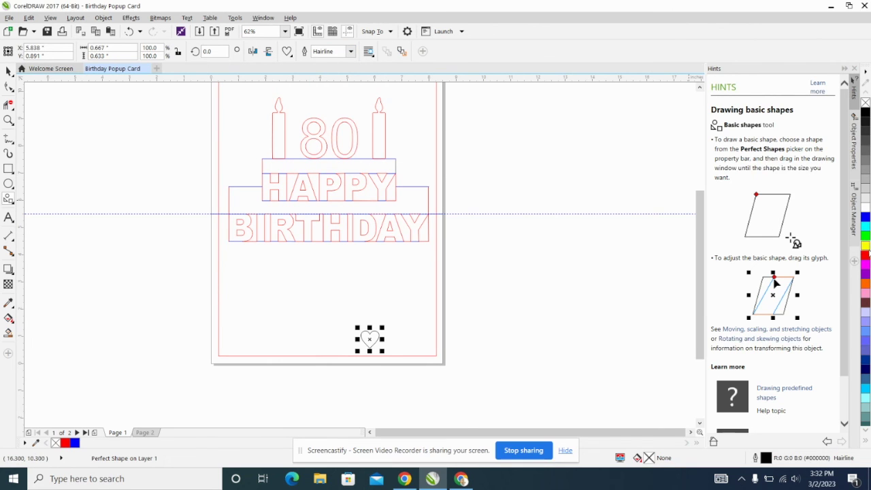
left_click(9, 71)
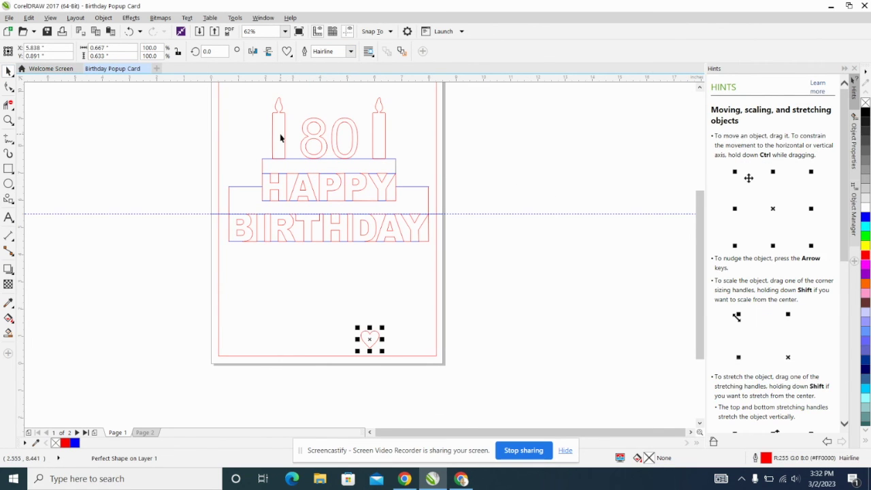